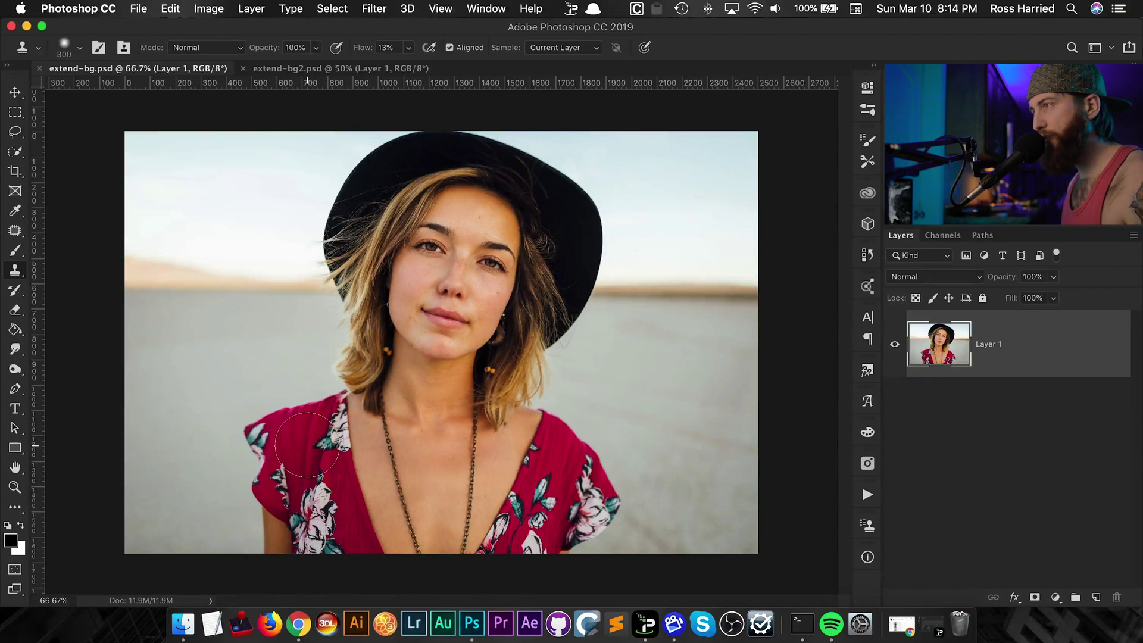
- Crop the hat portrait to a 4:5 (8:10) ratio, extending the canvas upward above her hat
{"action": "key", "text": "c"}
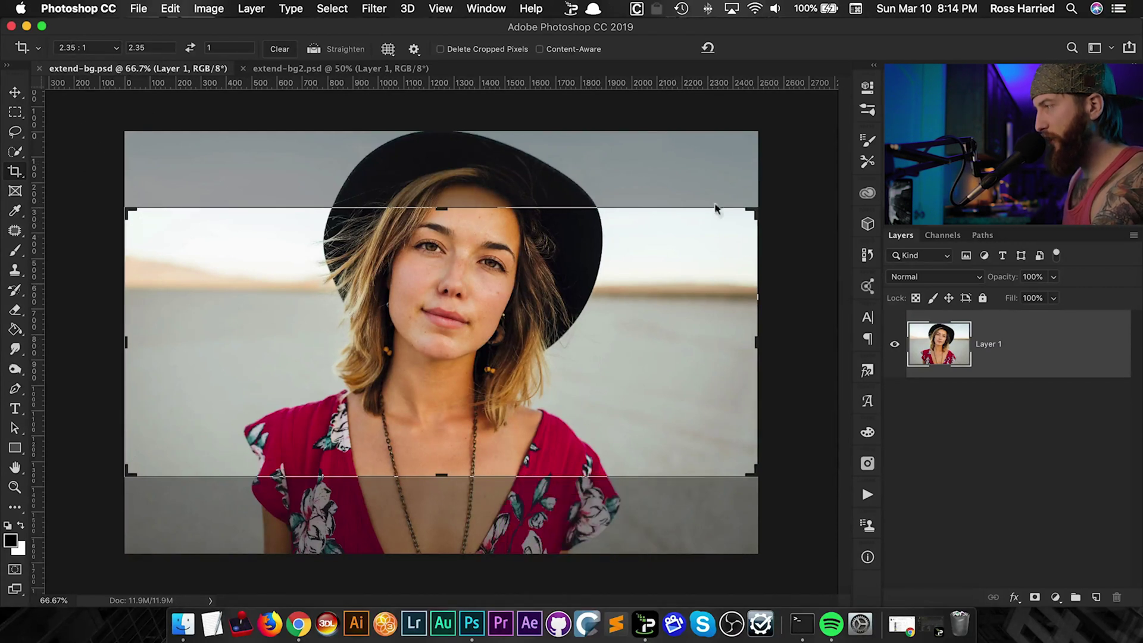
{"action": "left_click", "coordinate": [82, 50]}
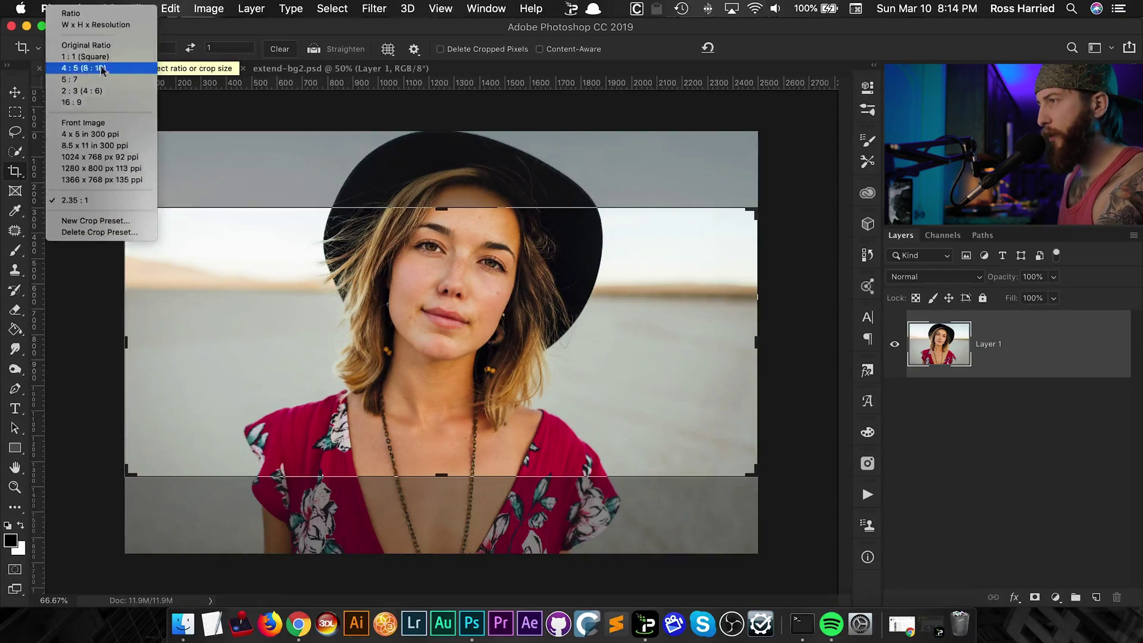
{"action": "left_click", "coordinate": [100, 68]}
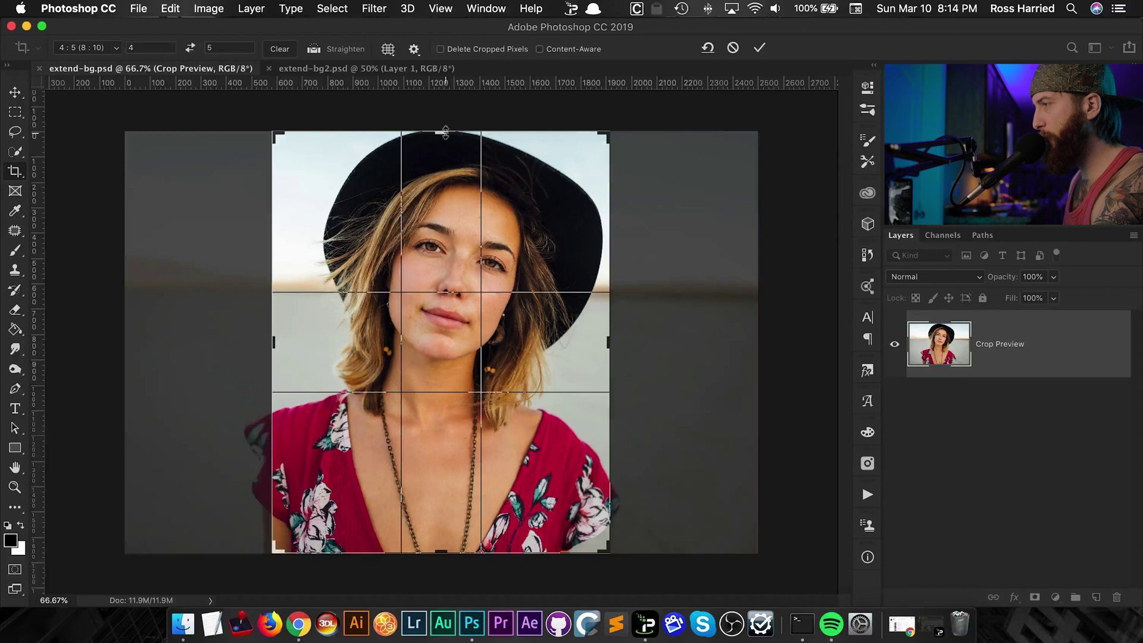
{"action": "mouse_move", "coordinate": [445, 132]}
{"action": "left_mouse_down"}
{"action": "mouse_move", "coordinate": [450, 77]}
{"action": "mouse_move", "coordinate": [449, 113]}
{"action": "left_mouse_up"}
{"action": "key", "text": "super+r"}
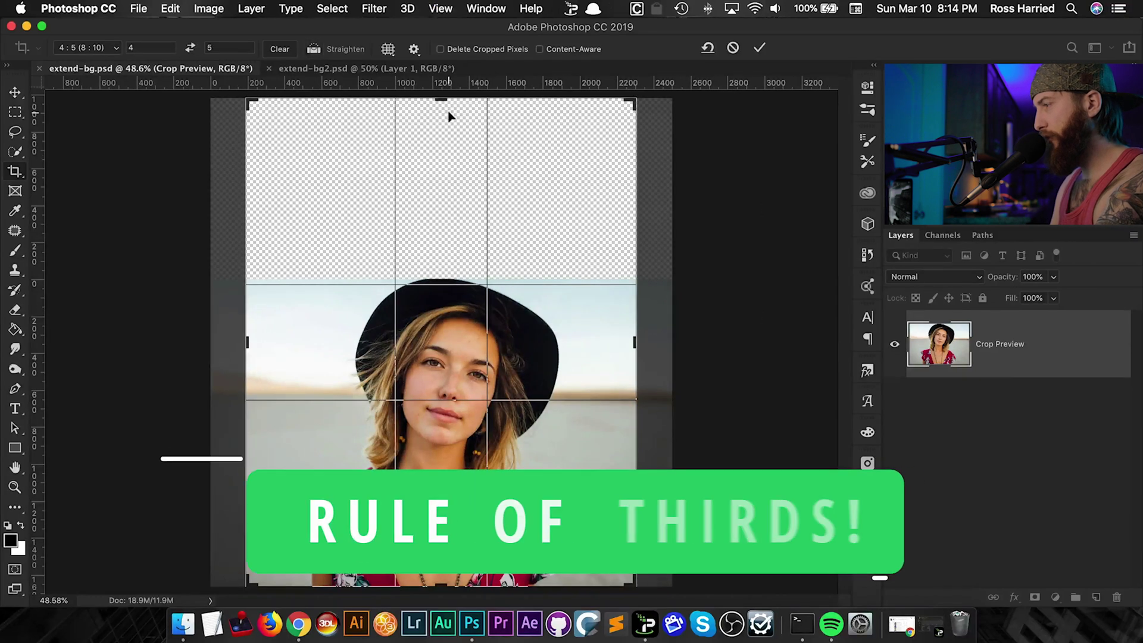
{"action": "key", "text": "Return"}
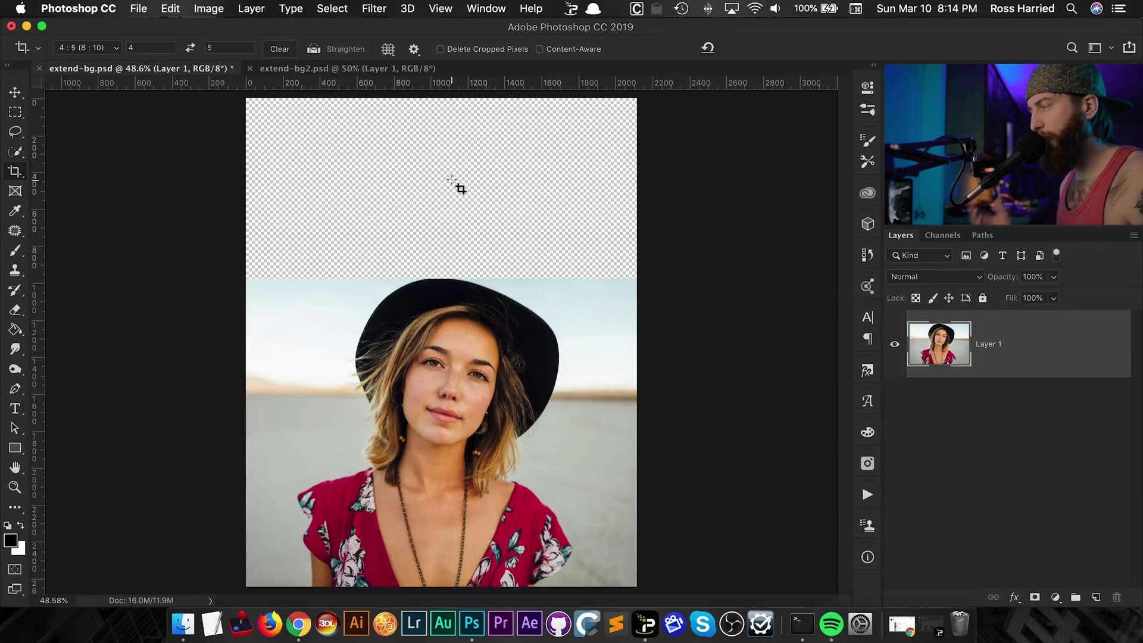
- Duplicate the photo layer into 'Layer 1 copy'
{"action": "key", "text": "super+j"}
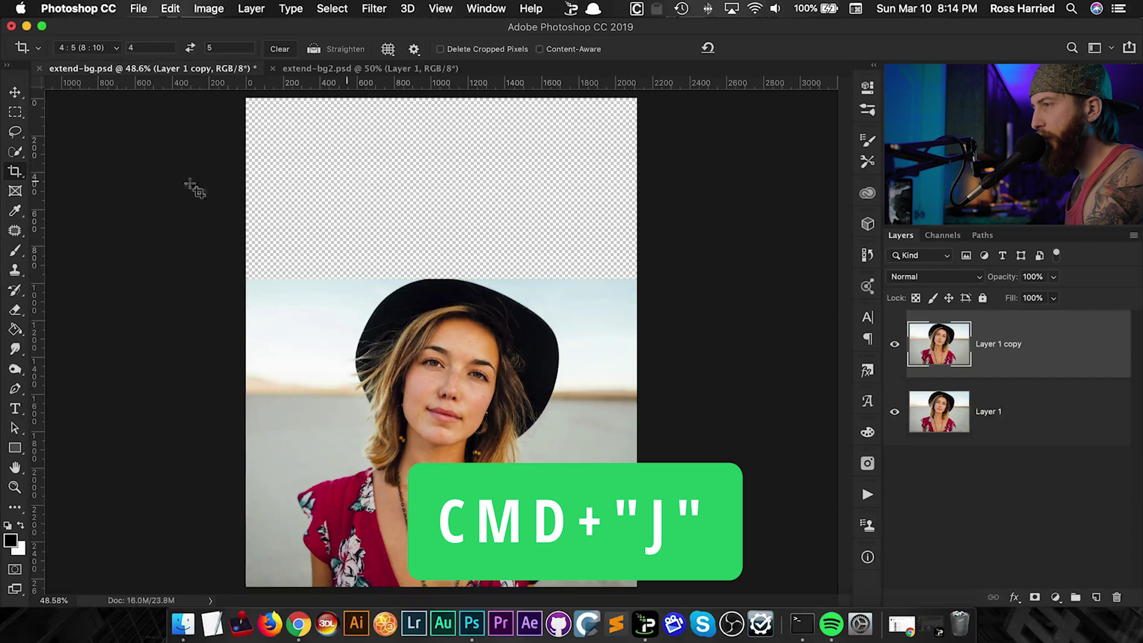
{"action": "left_click", "coordinate": [17, 113]}
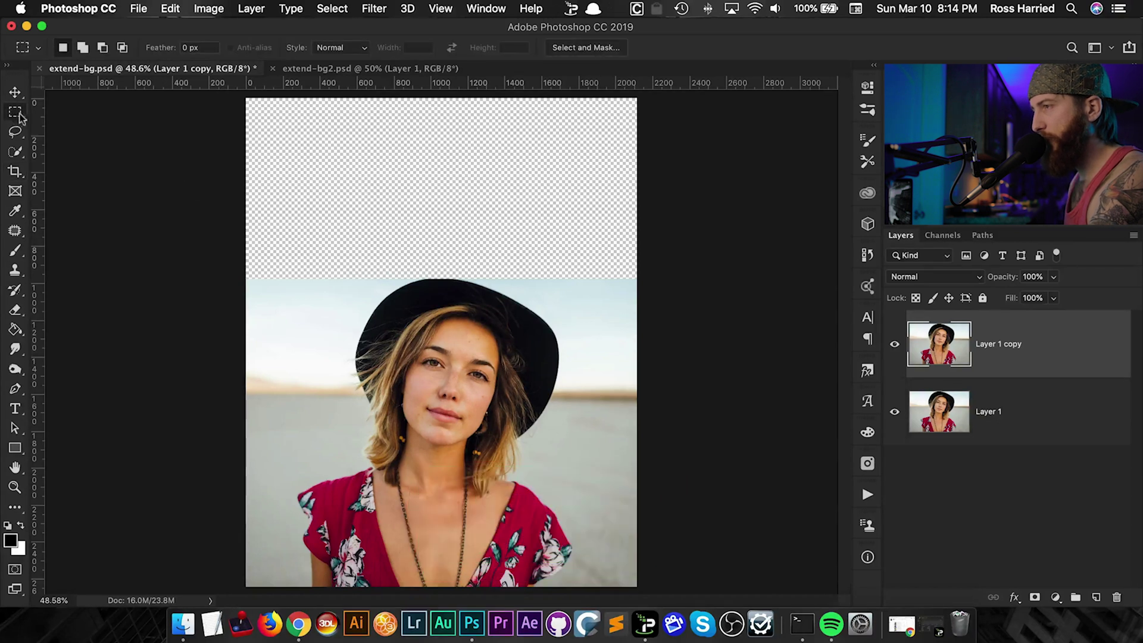
{"action": "key", "text": "m"}
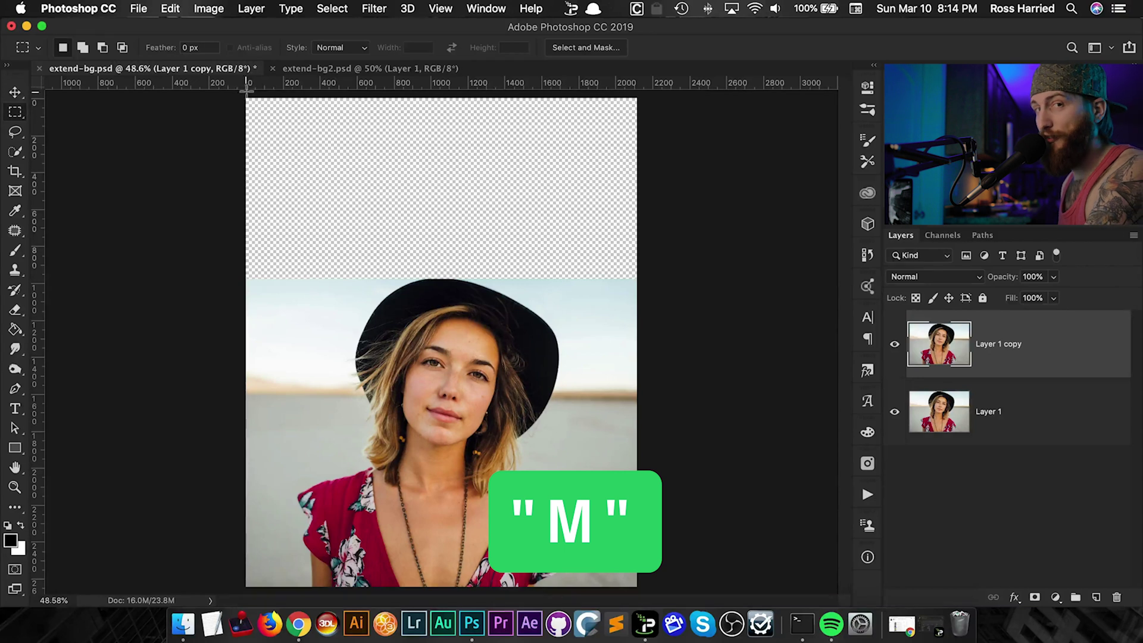
- Marquee-select the transparent strip above the photo down to the hat top, checking the edge zoomed in
{"action": "left_click_drag", "start_coordinate": [240, 97], "coordinate": [656, 280]}
{"action": "key", "text": "super+semicolon"}
{"action": "key", "text": "super+equal"}
{"action": "key", "text": "super+equal"}
{"action": "key", "text": "super+equal"}
{"action": "key", "text": "super+equal"}
{"action": "key", "text": "super+equal"}
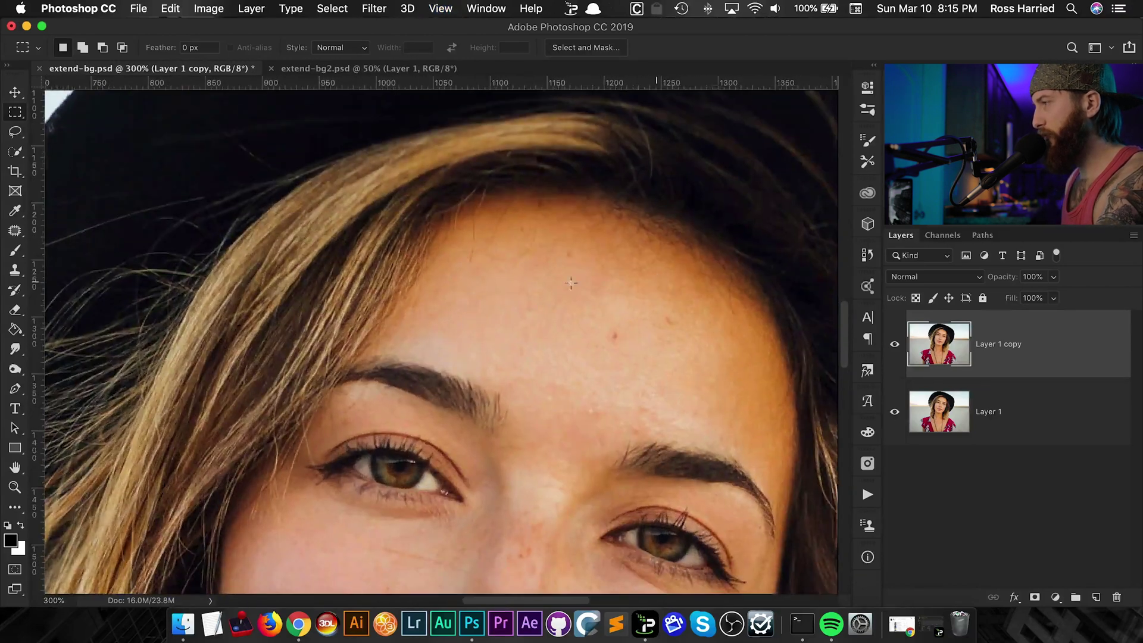
{"action": "left_click_drag", "start_coordinate": [556, 90], "coordinate": [556, 464]}
{"action": "key", "text": "super+r"}
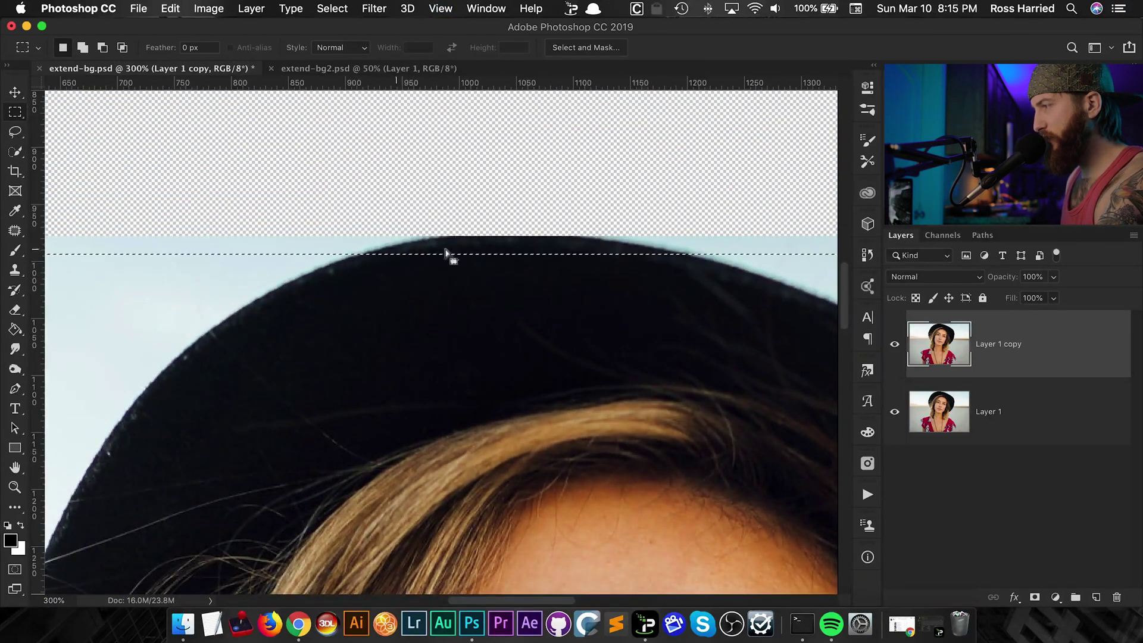
{"action": "key", "text": "super+0"}
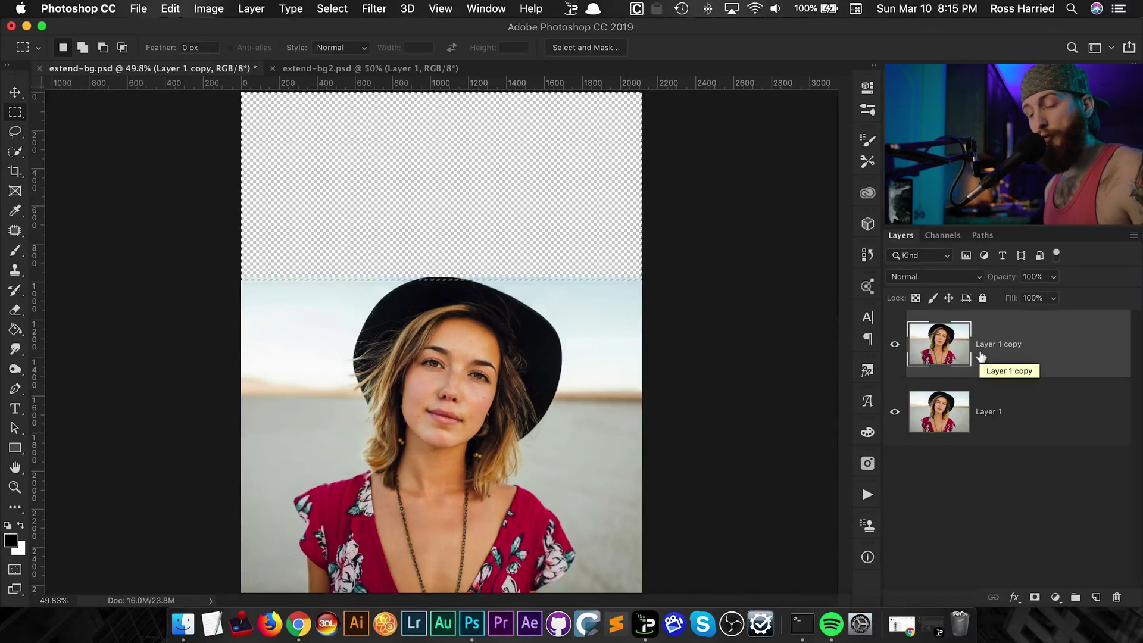
{"action": "key", "text": "shift+BackSpace"}
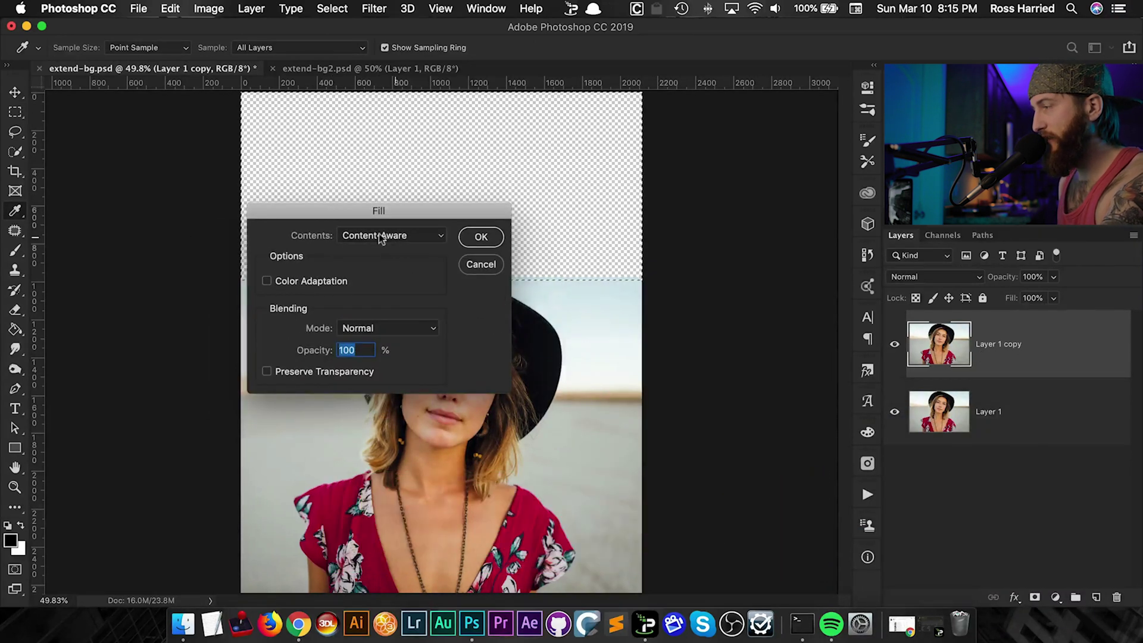
{"action": "left_click", "coordinate": [378, 240]}
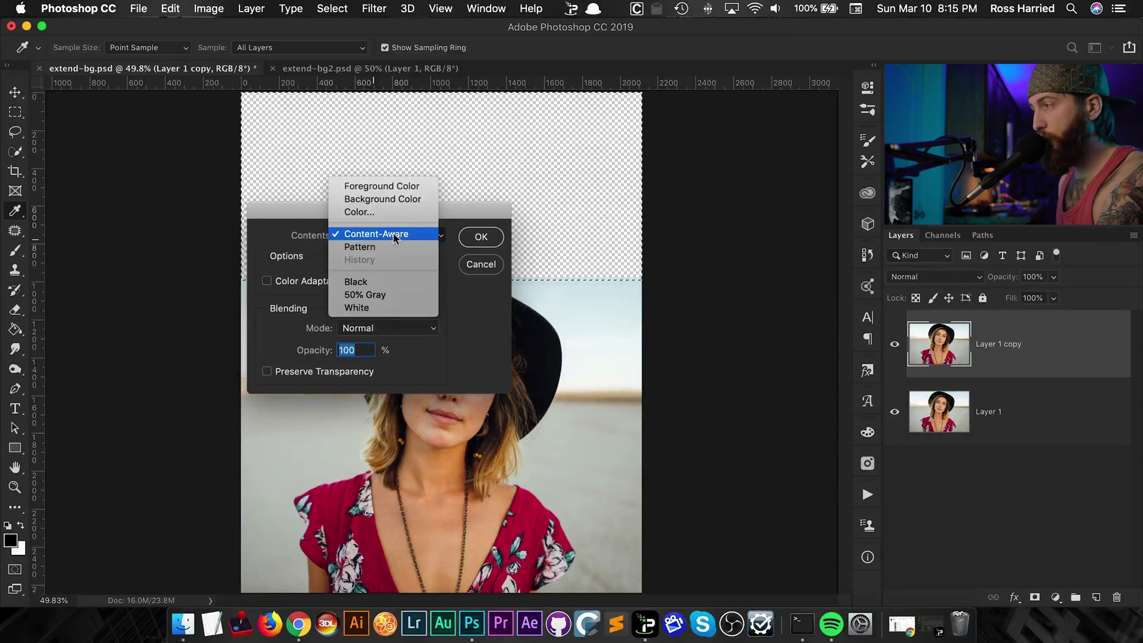
{"action": "left_click", "coordinate": [481, 237]}
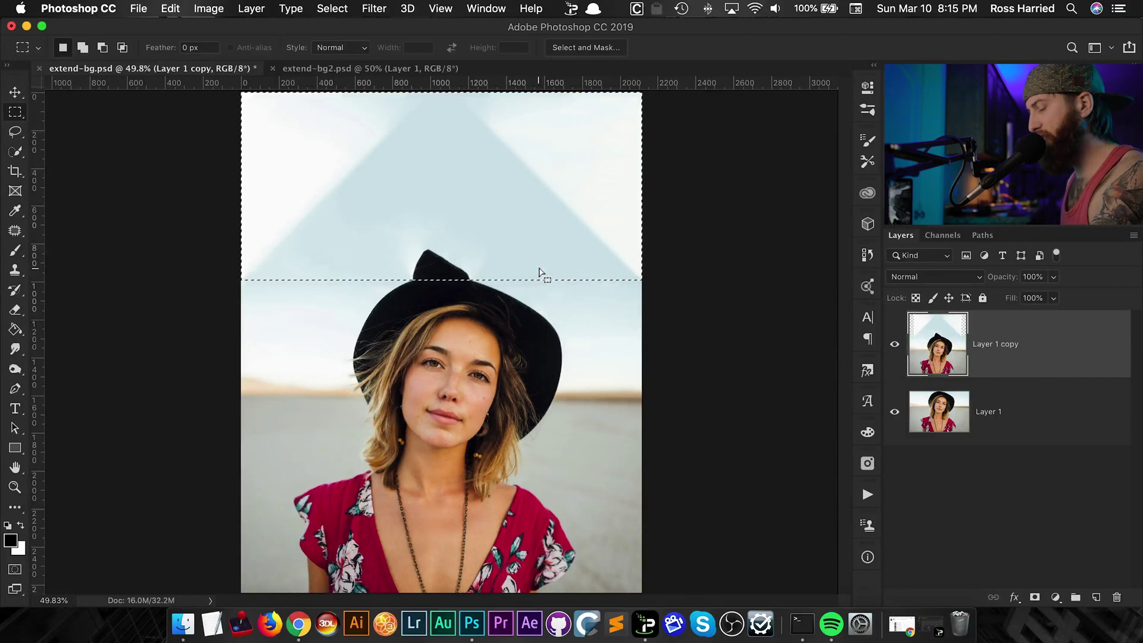
- Undo the unsatisfactory fill and launch Content-Aware Fill for the empty strip
{"action": "key", "text": "super+z"}
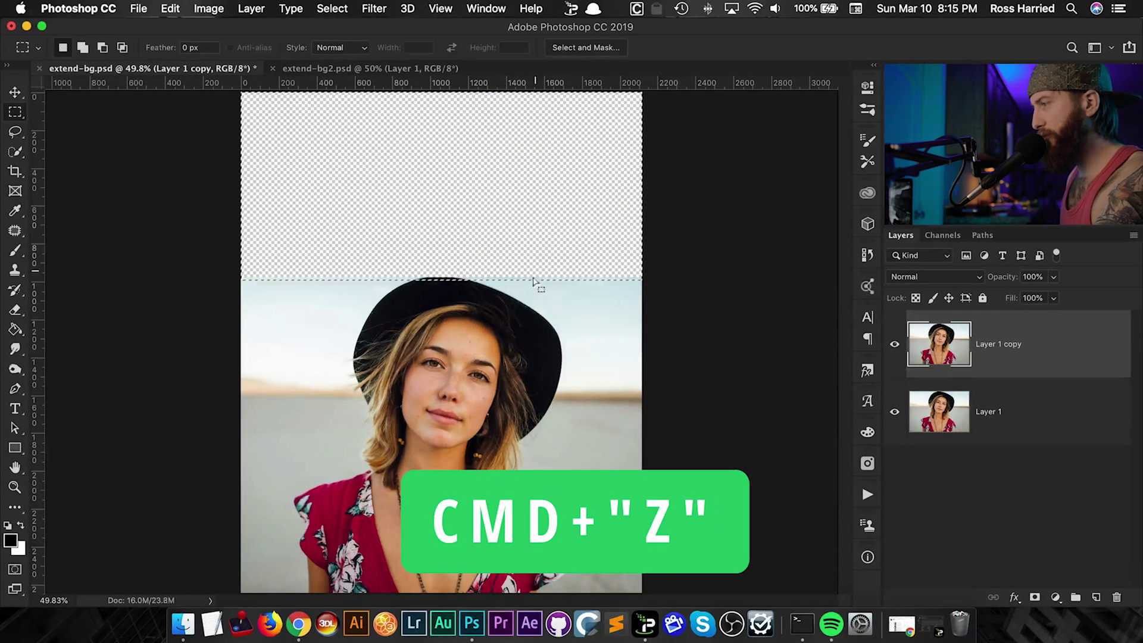
{"action": "left_click", "coordinate": [170, 9]}
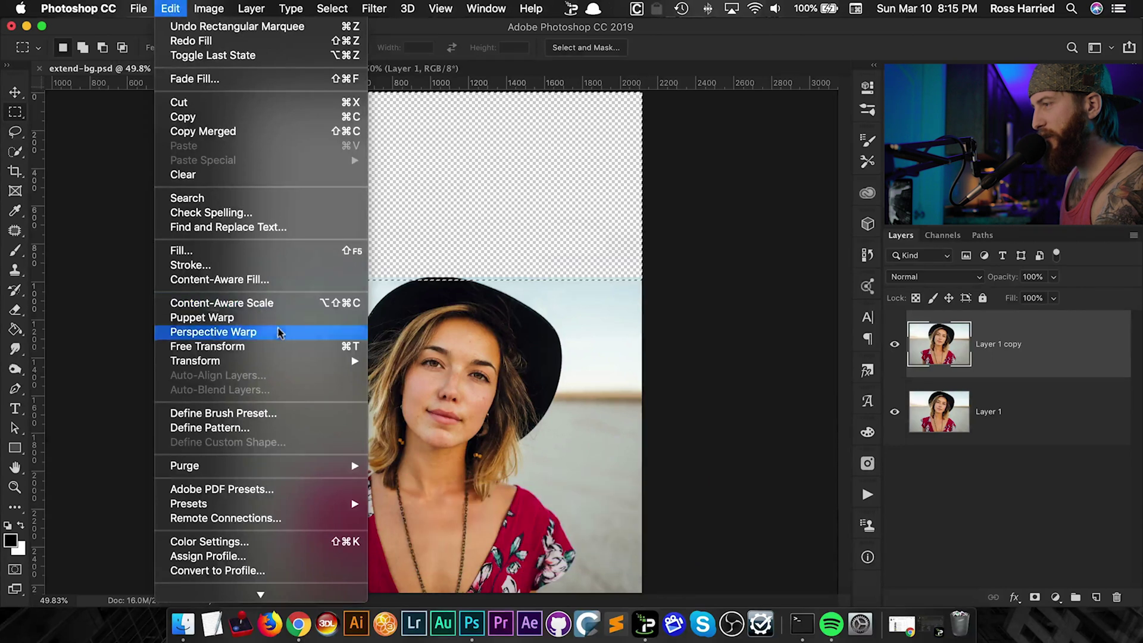
{"action": "left_click", "coordinate": [266, 280]}
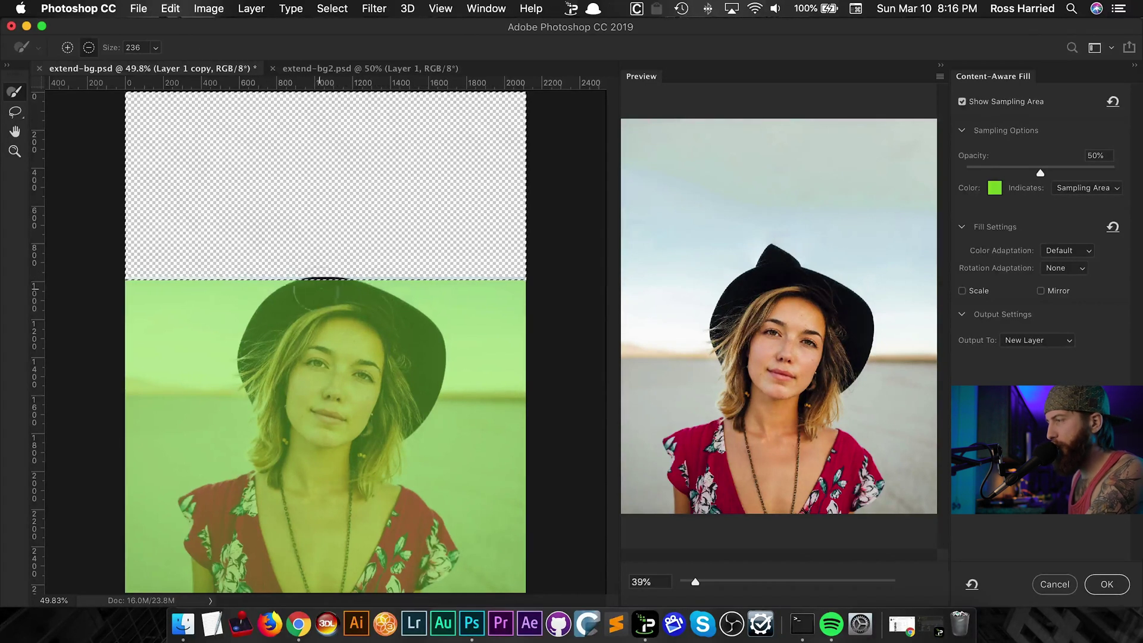
- Paint the woman out of the sampling area and output the sky fill to a new layer
{"action": "mouse_move", "coordinate": [302, 293]}
{"action": "left_mouse_down"}
{"action": "mouse_move", "coordinate": [249, 334]}
{"action": "mouse_move", "coordinate": [260, 436]}
{"action": "mouse_move", "coordinate": [247, 481]}
{"action": "mouse_move", "coordinate": [197, 507]}
{"action": "mouse_move", "coordinate": [217, 592]}
{"action": "left_mouse_up"}
{"action": "mouse_move", "coordinate": [208, 529]}
{"action": "left_mouse_down"}
{"action": "mouse_move", "coordinate": [322, 588]}
{"action": "mouse_move", "coordinate": [416, 598]}
{"action": "left_mouse_up"}
{"action": "mouse_move", "coordinate": [438, 560]}
{"action": "left_mouse_down"}
{"action": "mouse_move", "coordinate": [406, 510]}
{"action": "mouse_move", "coordinate": [389, 438]}
{"action": "mouse_move", "coordinate": [429, 373]}
{"action": "mouse_move", "coordinate": [361, 300]}
{"action": "mouse_move", "coordinate": [325, 307]}
{"action": "mouse_move", "coordinate": [292, 366]}
{"action": "mouse_move", "coordinate": [290, 473]}
{"action": "left_mouse_up"}
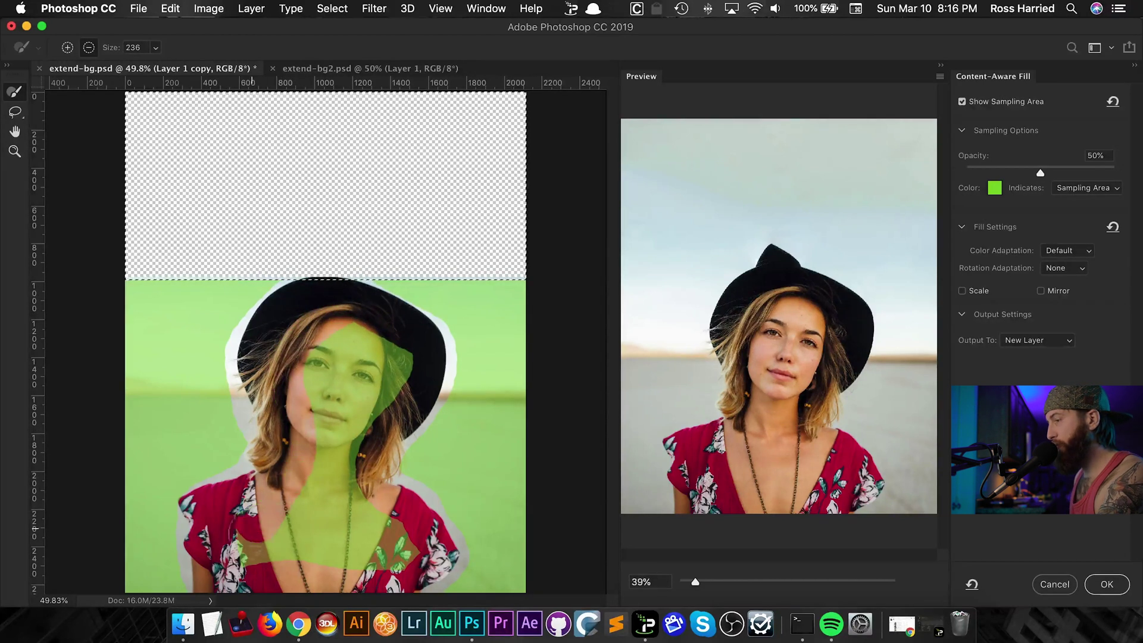
{"action": "mouse_move", "coordinate": [253, 528]}
{"action": "left_mouse_down"}
{"action": "mouse_move", "coordinate": [291, 549]}
{"action": "mouse_move", "coordinate": [399, 554]}
{"action": "mouse_move", "coordinate": [294, 518]}
{"action": "mouse_move", "coordinate": [343, 491]}
{"action": "mouse_move", "coordinate": [393, 381]}
{"action": "mouse_move", "coordinate": [357, 334]}
{"action": "mouse_move", "coordinate": [318, 452]}
{"action": "mouse_move", "coordinate": [365, 376]}
{"action": "left_mouse_up"}
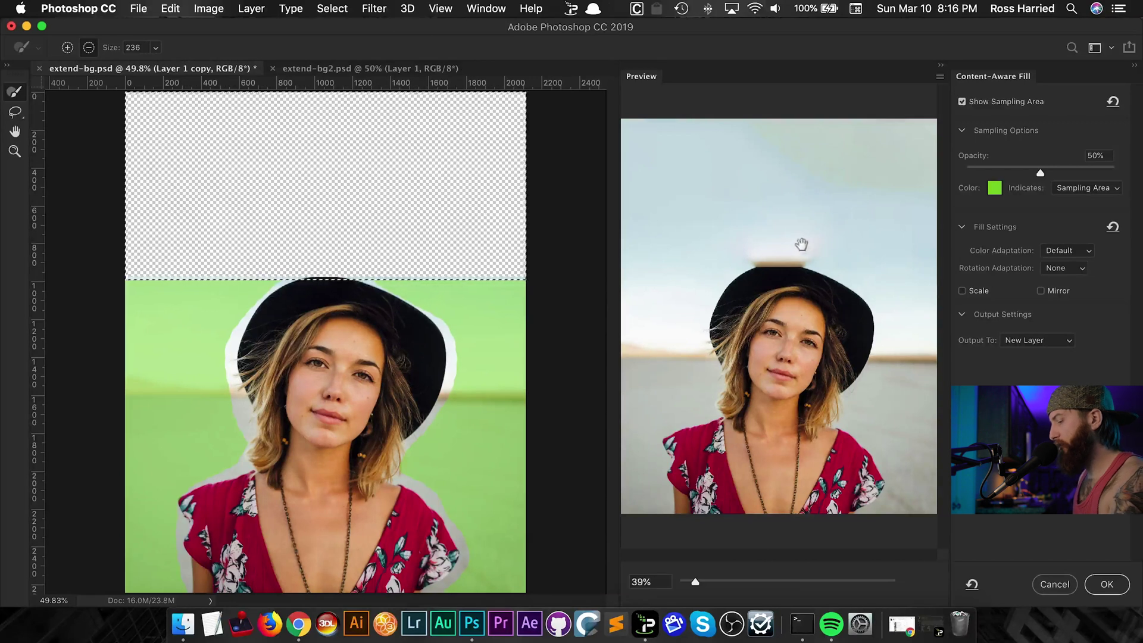
{"action": "key", "text": "super+z"}
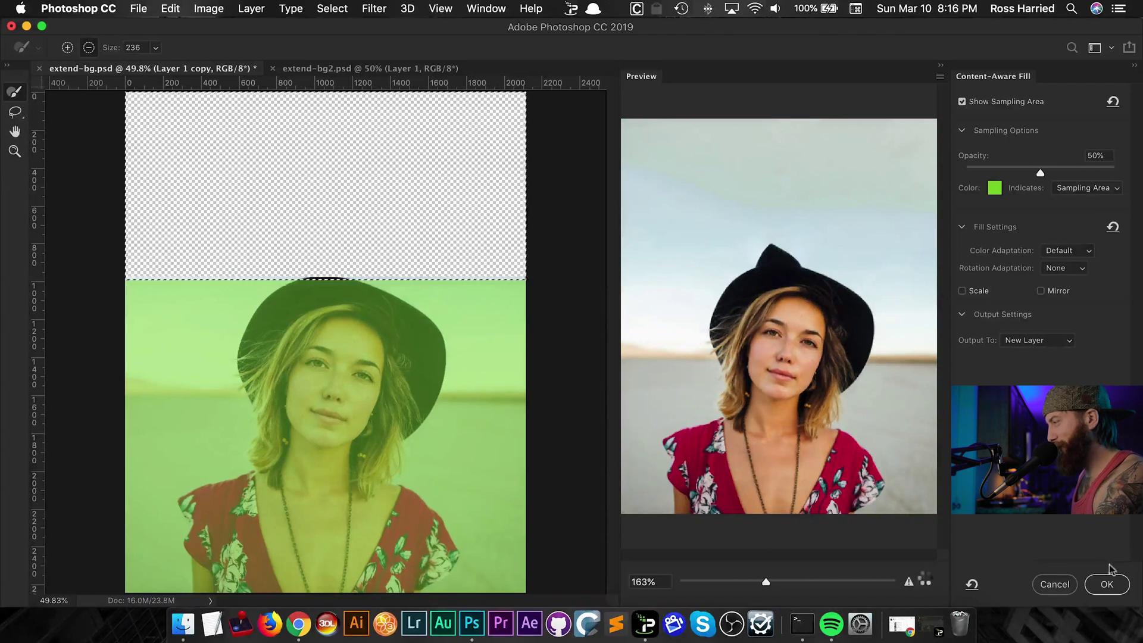
{"action": "key", "text": "Return"}
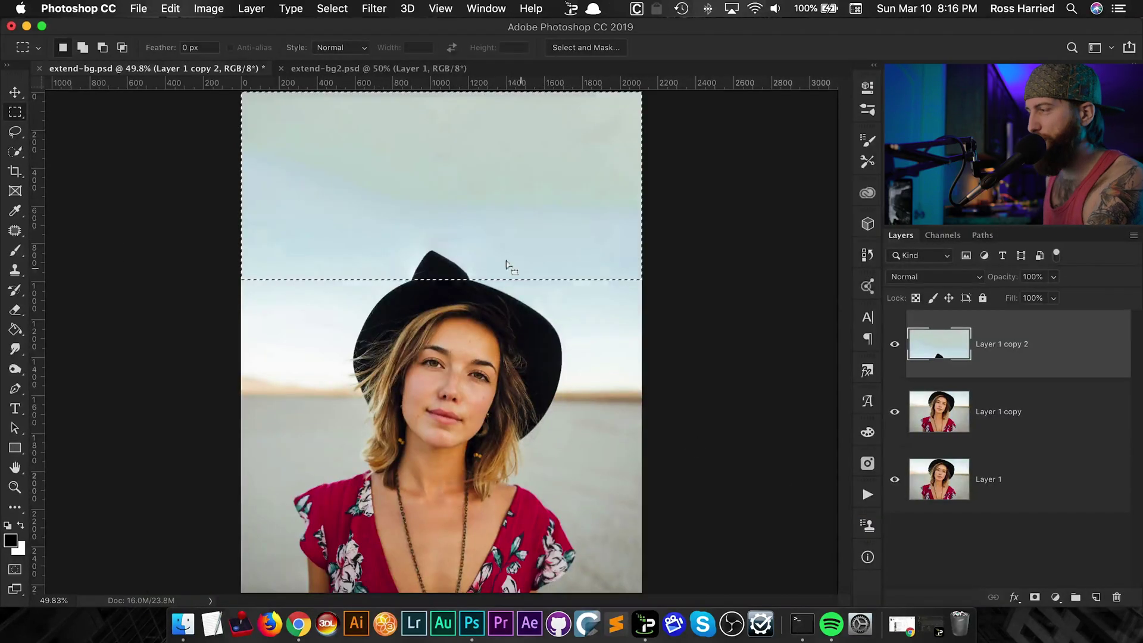
- Deselect, merge visible layers into a new layer, and lasso a piece of the hat's left edge
{"action": "key", "text": "super+d"}
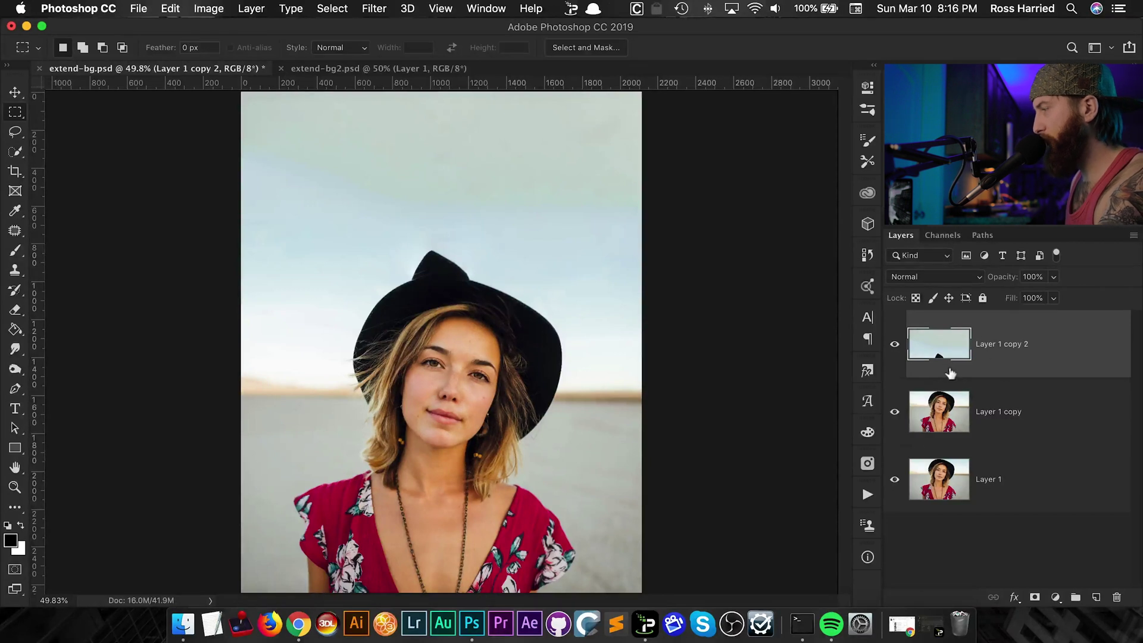
{"action": "key", "text": "super+alt+shift+e"}
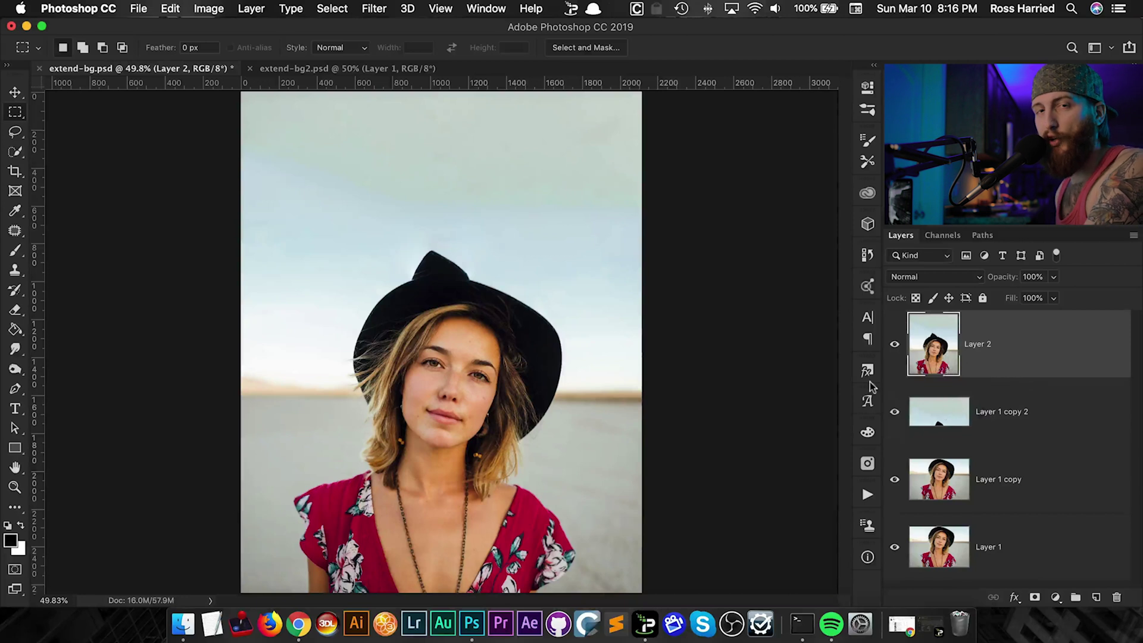
{"action": "key", "text": "super+equal"}
{"action": "key", "text": "super+equal"}
{"action": "key", "text": "super+equal"}
{"action": "key", "text": "super+equal"}
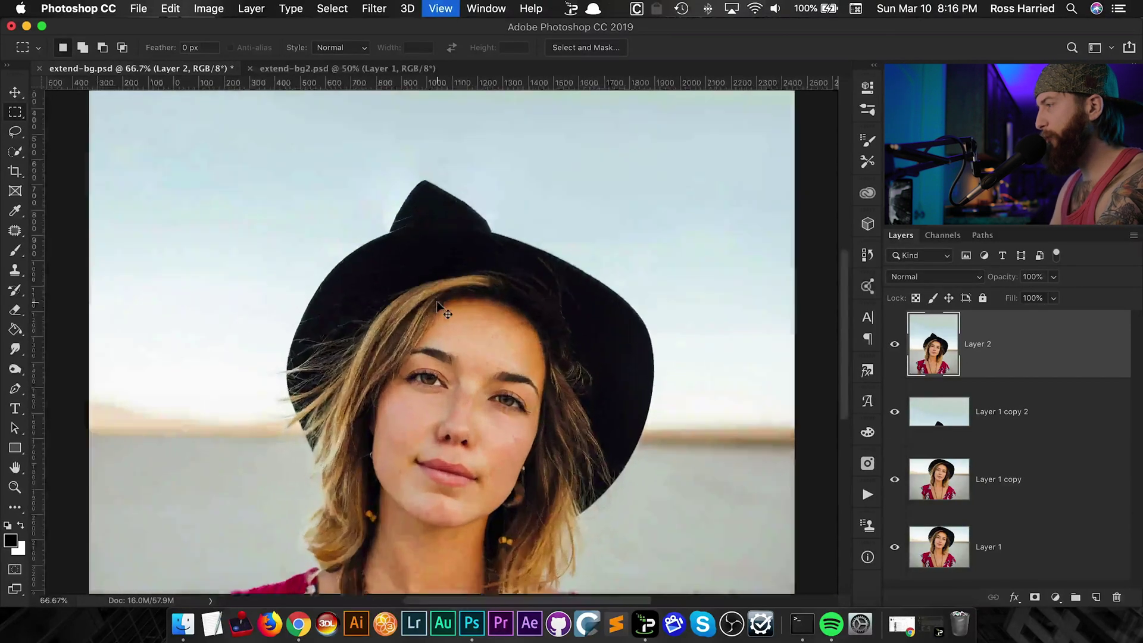
{"action": "scroll", "coordinate": [465, 384], "scroll_direction": "up", "scroll_amount": 10}
{"action": "scroll", "coordinate": [465, 384], "scroll_direction": "left", "scroll_amount": 5}
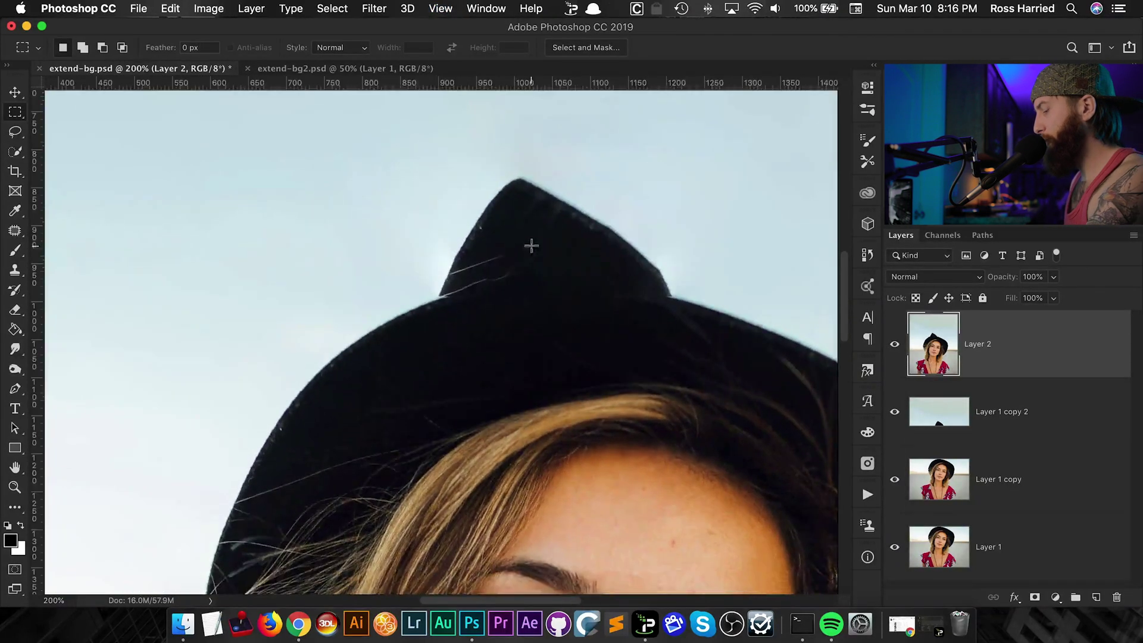
{"action": "key", "text": "l"}
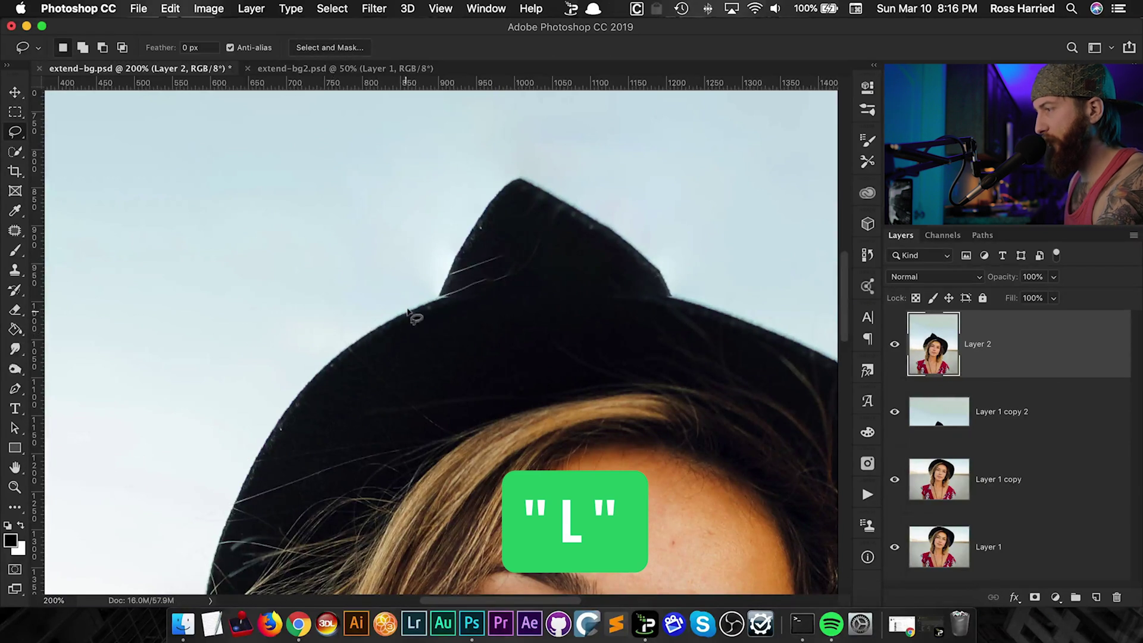
{"action": "mouse_move", "coordinate": [417, 303]}
{"action": "left_mouse_down"}
{"action": "mouse_move", "coordinate": [346, 306]}
{"action": "mouse_move", "coordinate": [289, 369]}
{"action": "left_mouse_up"}
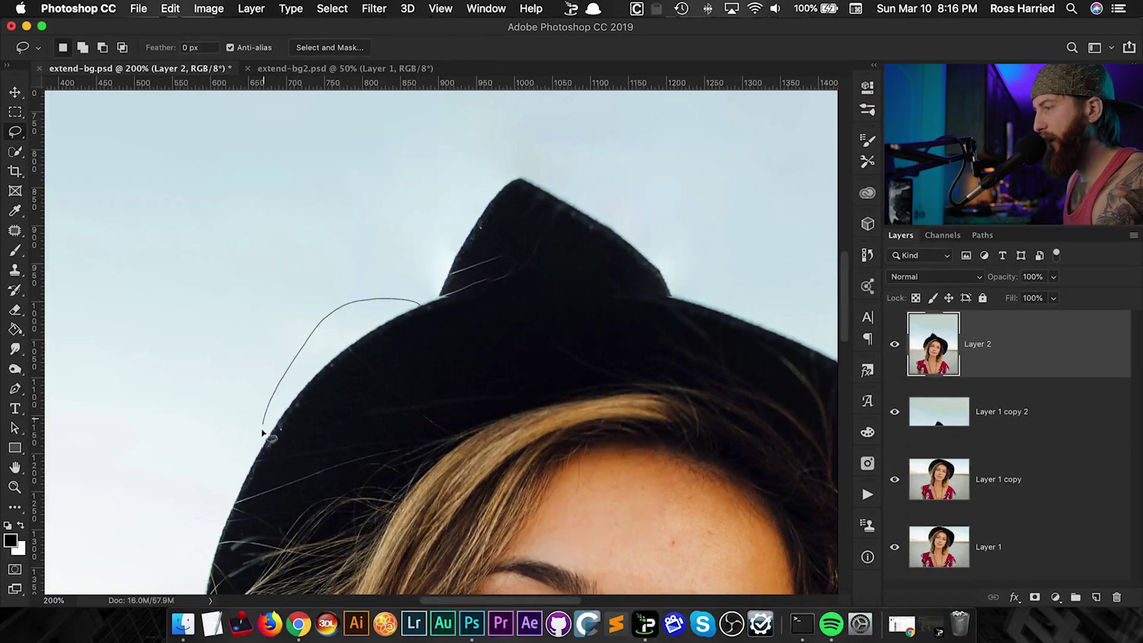
{"action": "mouse_move", "coordinate": [263, 433]}
{"action": "left_mouse_down"}
{"action": "mouse_move", "coordinate": [306, 440]}
{"action": "mouse_move", "coordinate": [375, 404]}
{"action": "mouse_move", "coordinate": [426, 316]}
{"action": "left_mouse_up"}
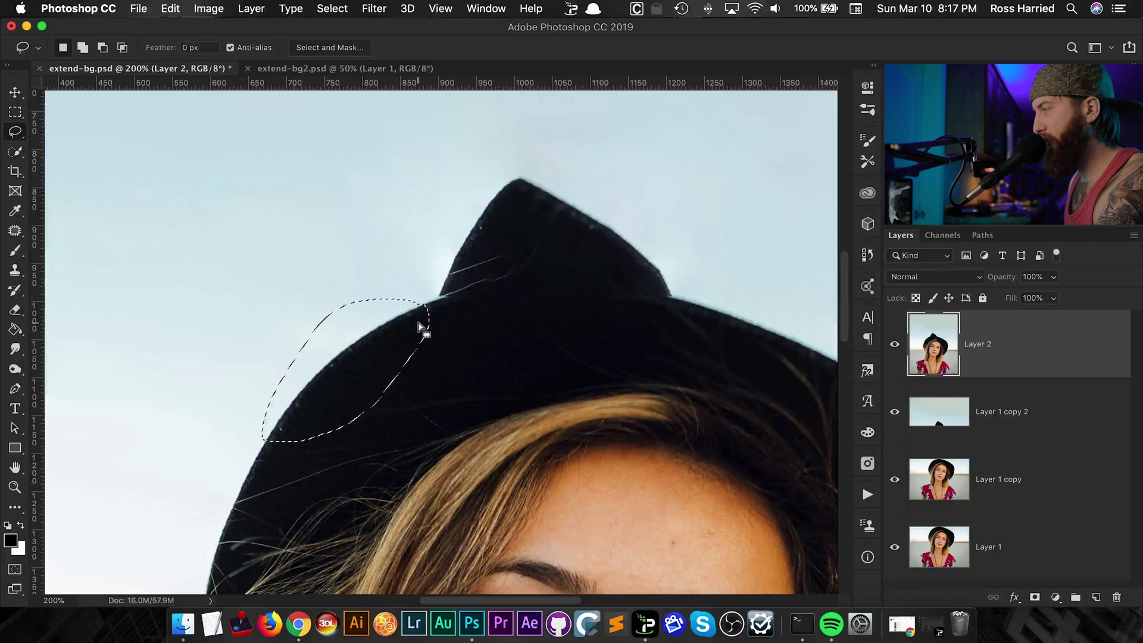
- Copy the hat piece to Layer 3 and rotate it about 38° onto the crown as a peak
{"action": "key", "text": "super+j"}
{"action": "key", "text": "super+t"}
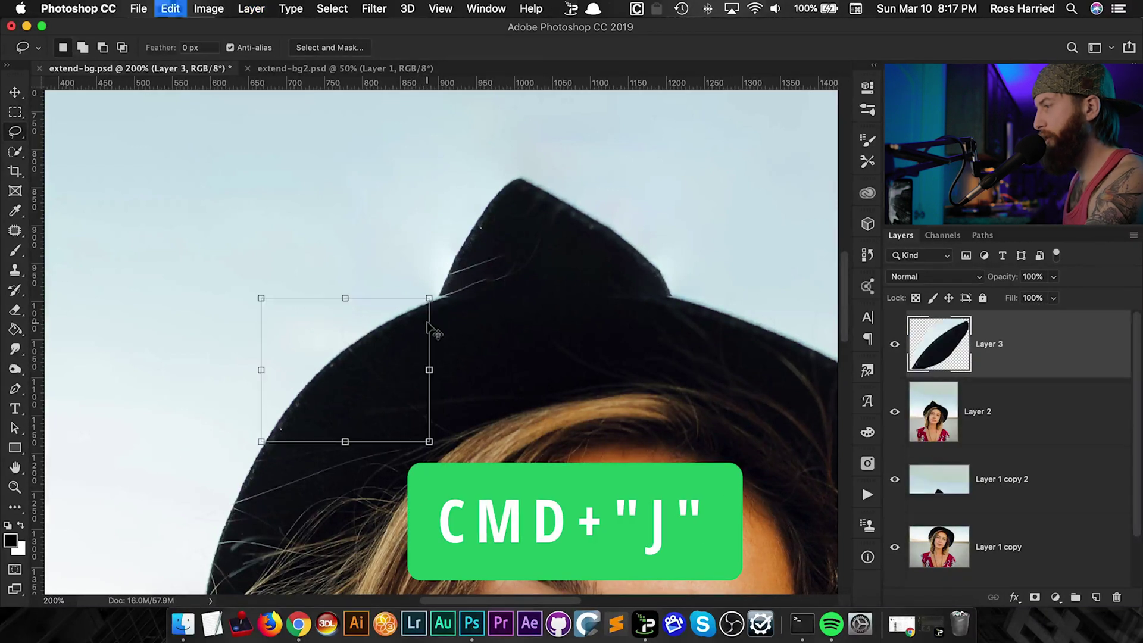
{"action": "mouse_move", "coordinate": [423, 266]}
{"action": "left_mouse_down"}
{"action": "mouse_move", "coordinate": [416, 250]}
{"action": "mouse_move", "coordinate": [435, 256]}
{"action": "left_mouse_up"}
{"action": "left_click_drag", "start_coordinate": [375, 344], "coordinate": [544, 273]}
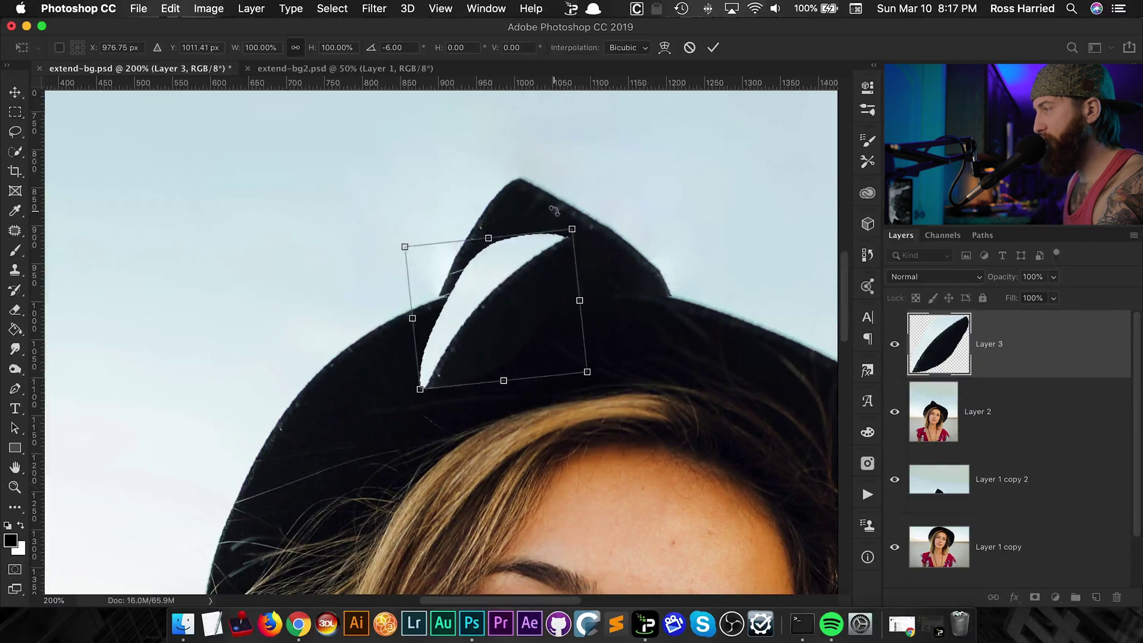
{"action": "left_click_drag", "start_coordinate": [554, 211], "coordinate": [616, 239]}
{"action": "left_click_drag", "start_coordinate": [541, 317], "coordinate": [579, 283]}
{"action": "left_click_drag", "start_coordinate": [677, 238], "coordinate": [678, 249]}
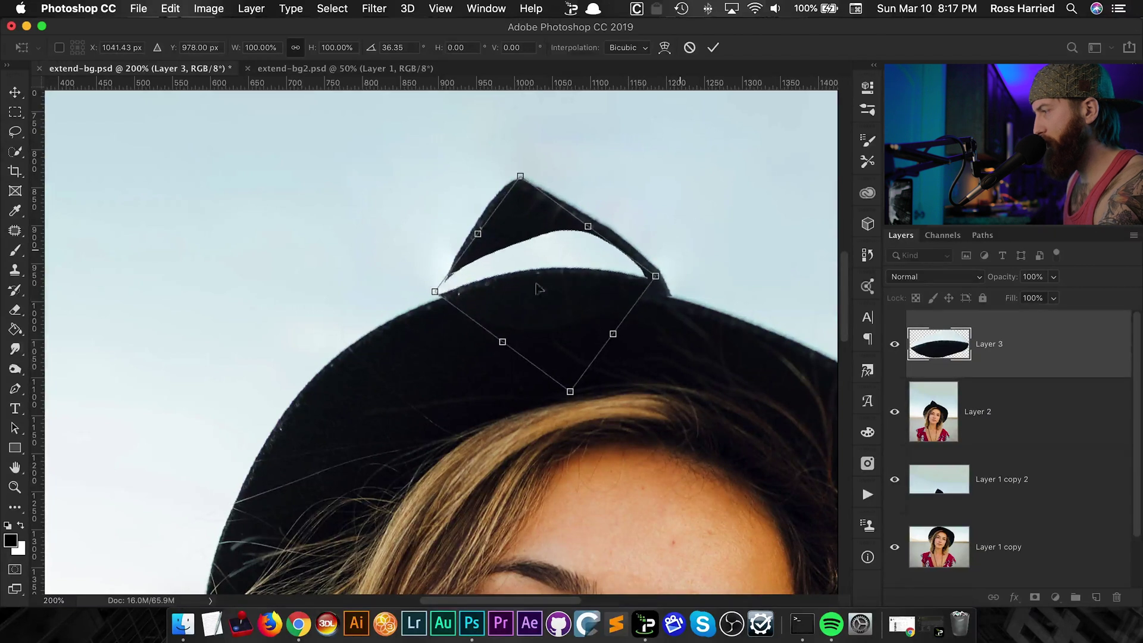
{"action": "left_click_drag", "start_coordinate": [539, 289], "coordinate": [541, 293]}
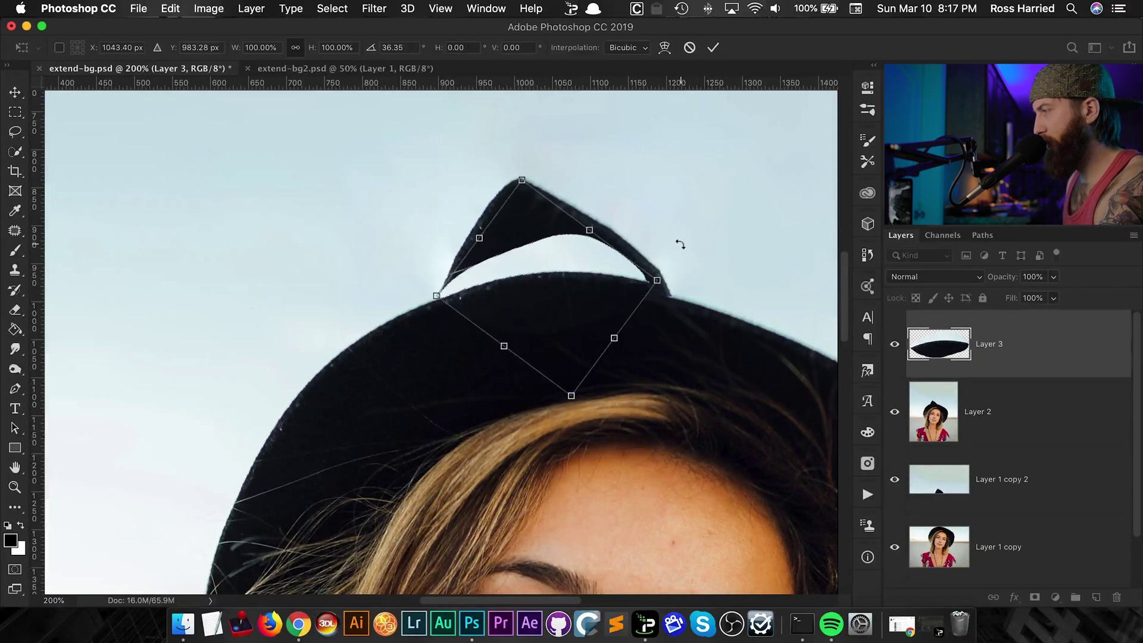
{"action": "left_click_drag", "start_coordinate": [680, 244], "coordinate": [681, 252]}
{"action": "left_click_drag", "start_coordinate": [549, 291], "coordinate": [552, 293]}
- Commit the hat-peak transform and merge all visible layers into Layer 4
{"action": "key", "text": "Return"}
{"action": "key", "text": "l"}
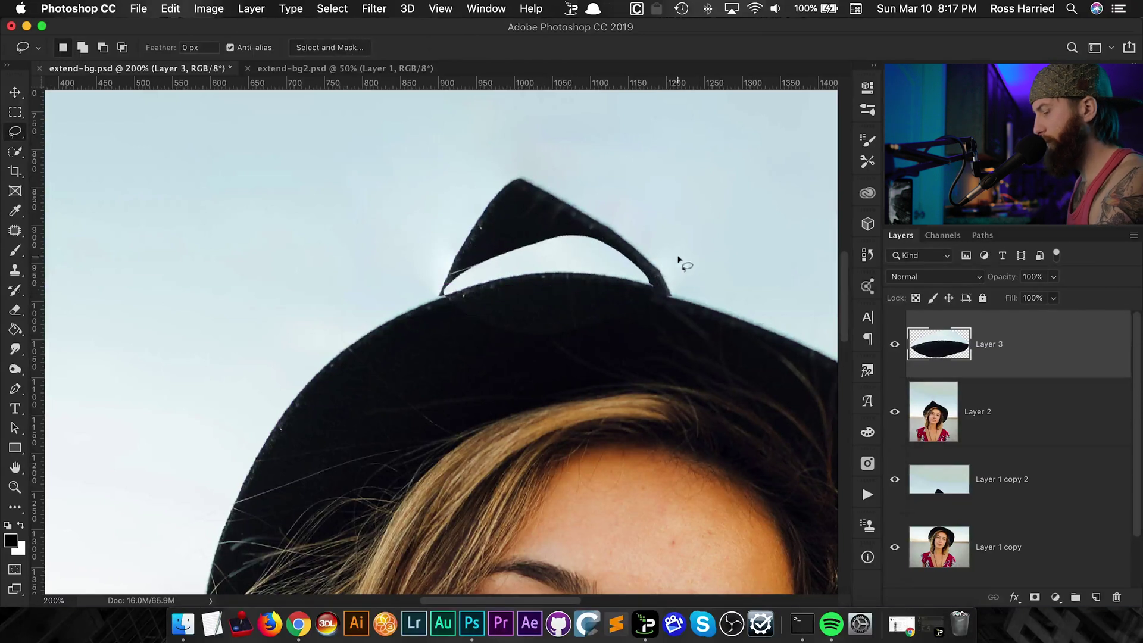
{"action": "key", "text": "s"}
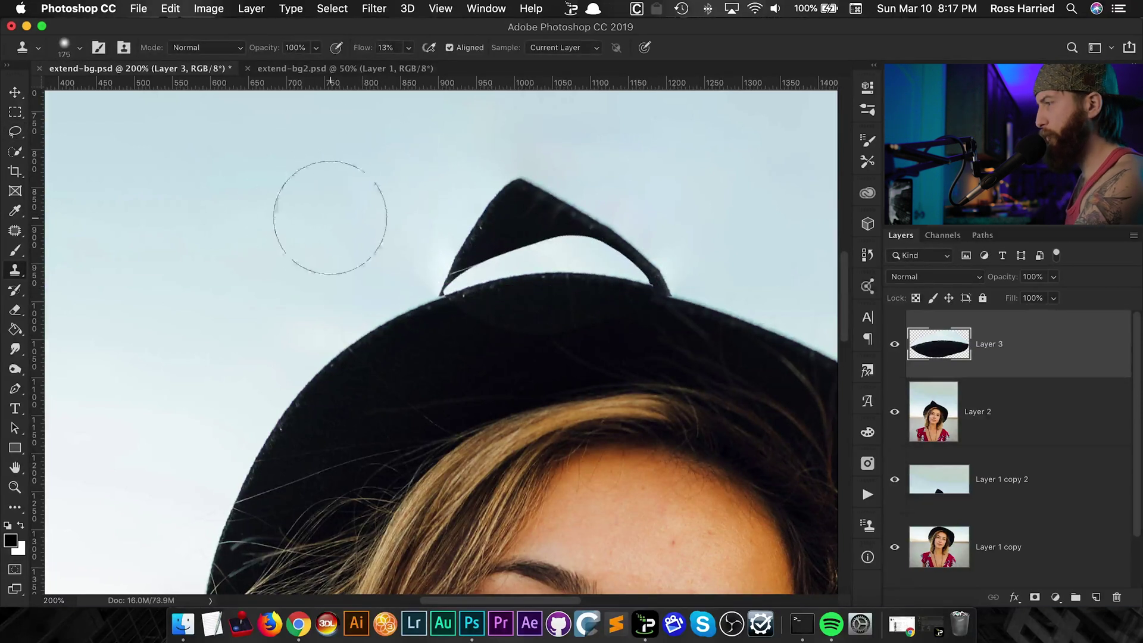
{"action": "key", "text": "super+alt+shift+e"}
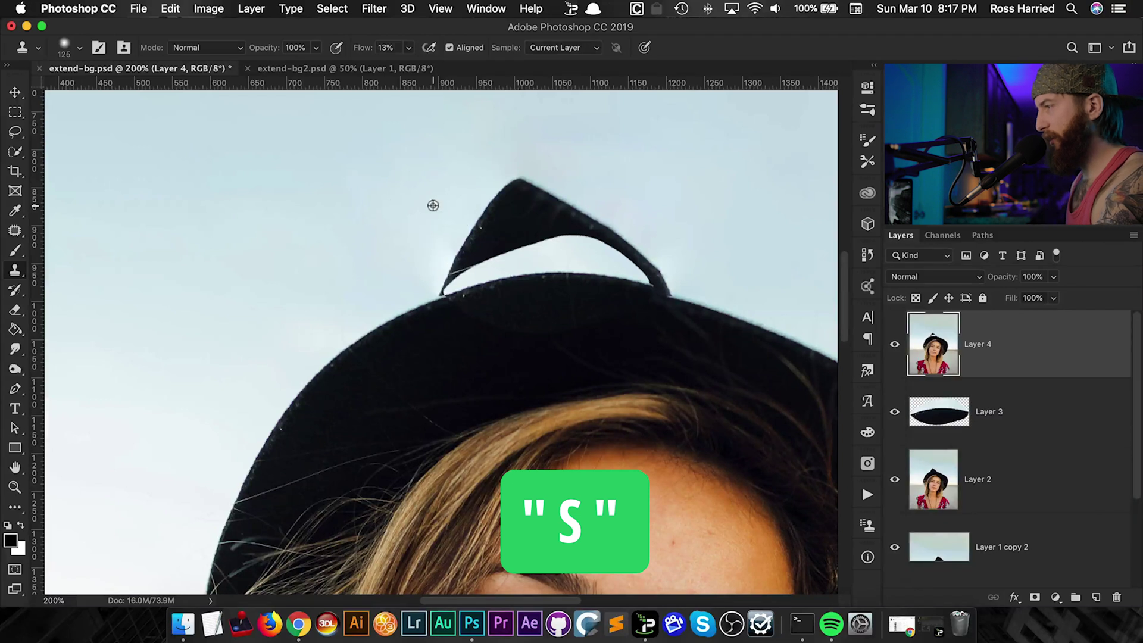
- Clone sky over the stray hairs under the peak and both its ends with a size-20 brush
{"action": "key", "text": "bracketleft"}
{"action": "key", "text": "bracketleft"}
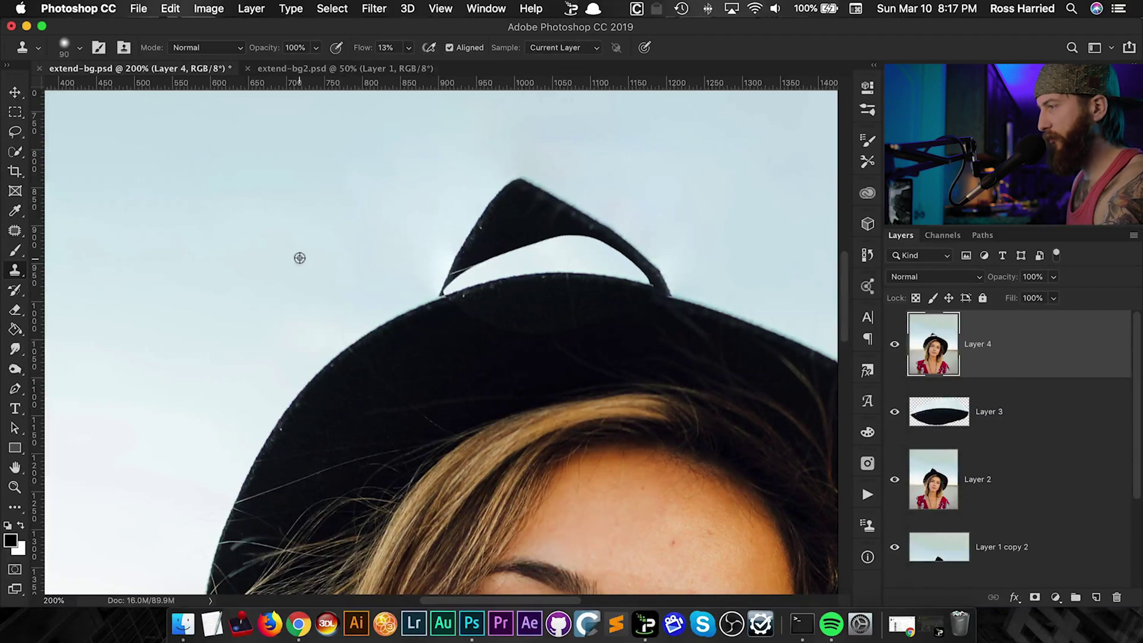
{"action": "mouse_move", "coordinate": [495, 265]}
{"action": "left_mouse_down"}
{"action": "mouse_move", "coordinate": [446, 248]}
{"action": "mouse_move", "coordinate": [485, 255]}
{"action": "left_mouse_up"}
{"action": "key", "text": "bracketleft"}
{"action": "key", "text": "bracketleft"}
{"action": "key", "text": "bracketleft"}
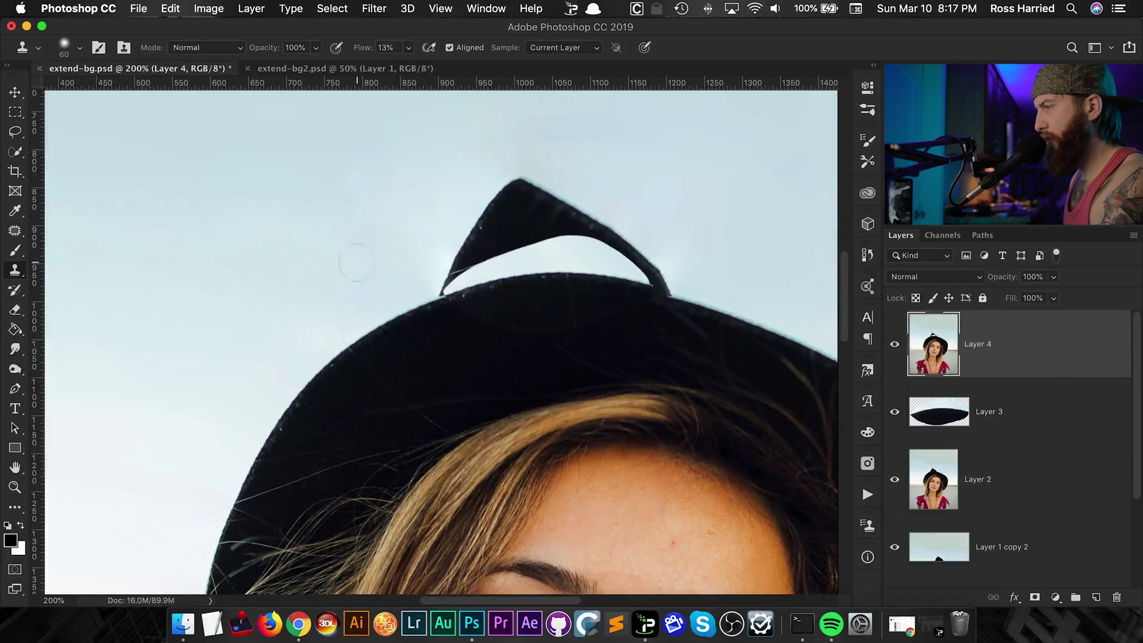
{"action": "key", "text": "bracketleft"}
{"action": "key", "text": "bracketleft"}
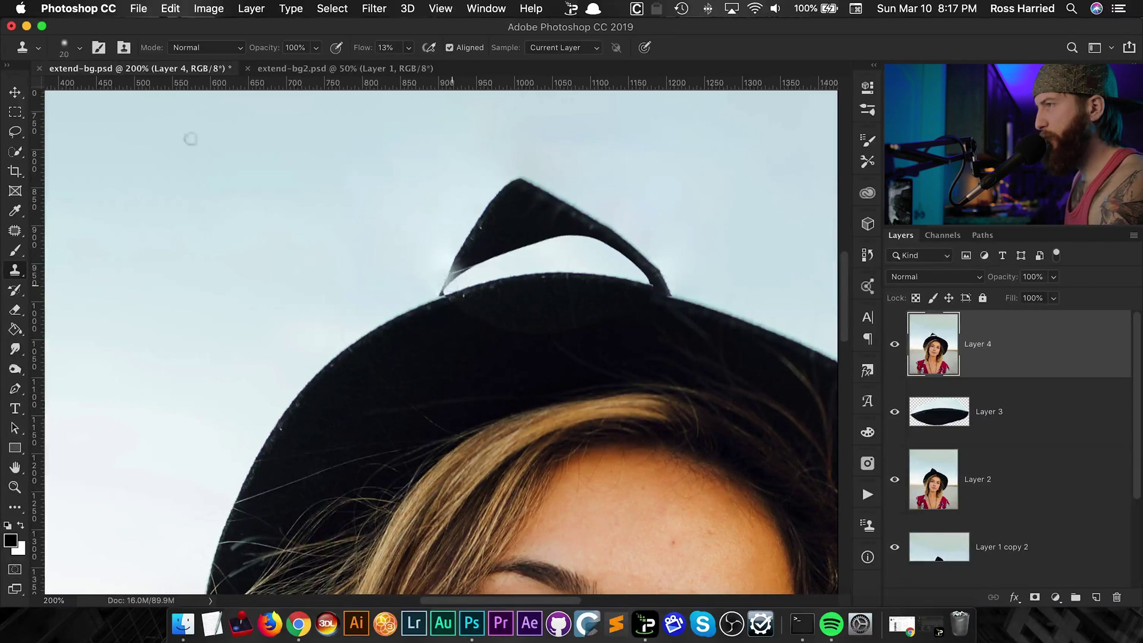
{"action": "left_click", "coordinate": [66, 50]}
{"action": "left_click", "coordinate": [323, 242]}
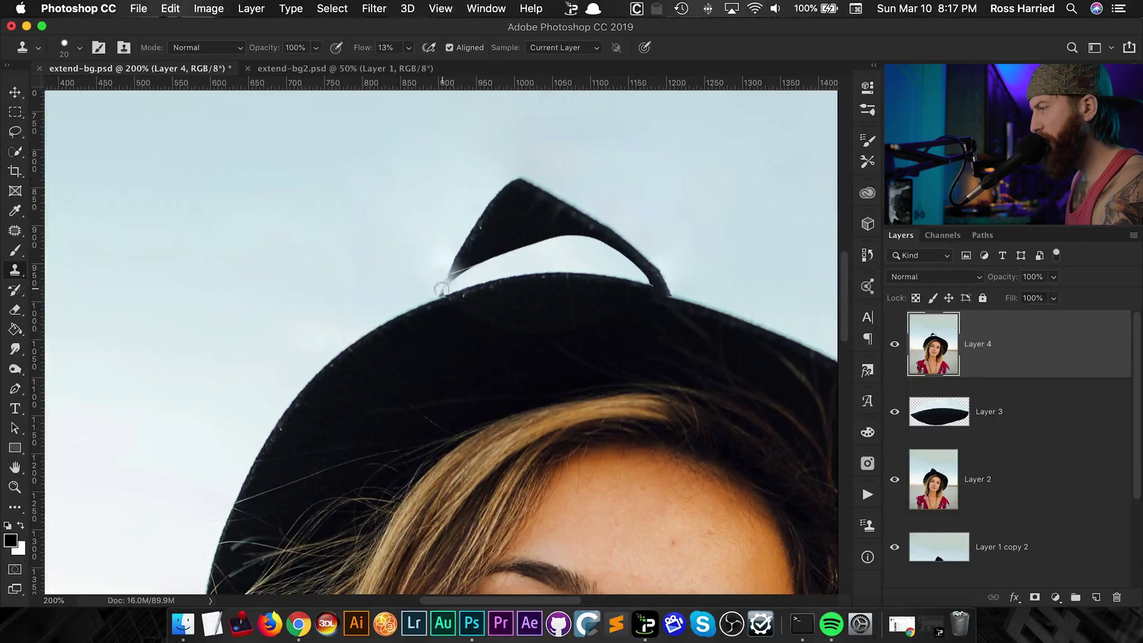
{"action": "mouse_move", "coordinate": [454, 283]}
{"action": "left_mouse_down"}
{"action": "mouse_move", "coordinate": [458, 265]}
{"action": "mouse_move", "coordinate": [455, 275]}
{"action": "left_mouse_up"}
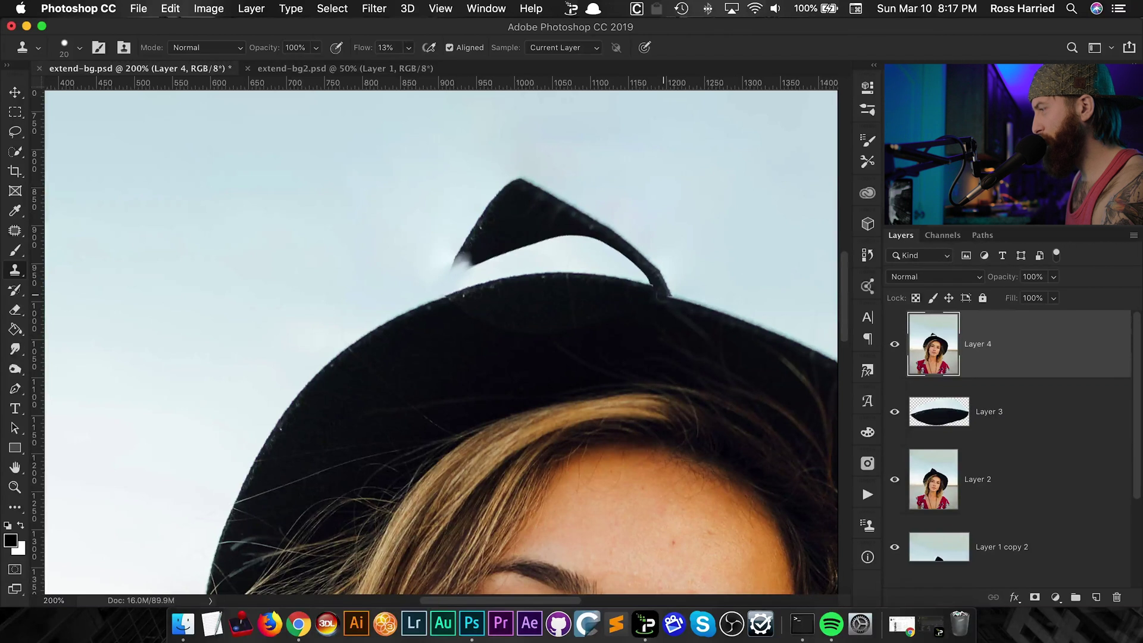
{"action": "left_click_drag", "start_coordinate": [662, 291], "coordinate": [645, 287]}
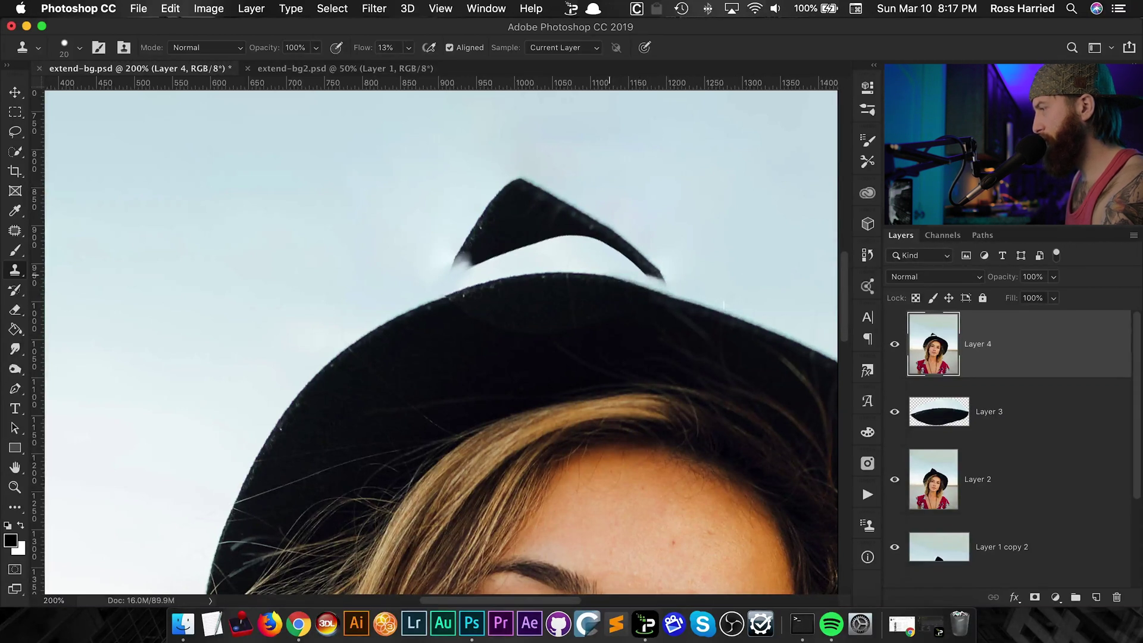
- Patch the pointed hat peak with sky sampled from above, then deselect
{"action": "key", "text": "j"}
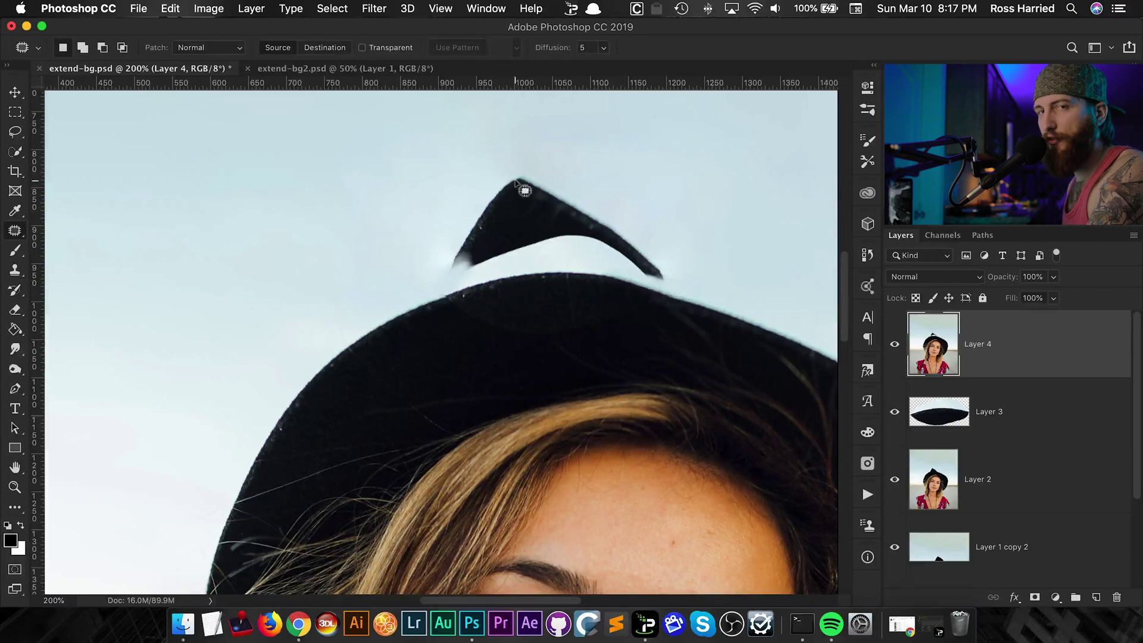
{"action": "scroll", "coordinate": [435, 269], "scroll_direction": "right", "scroll_amount": 2}
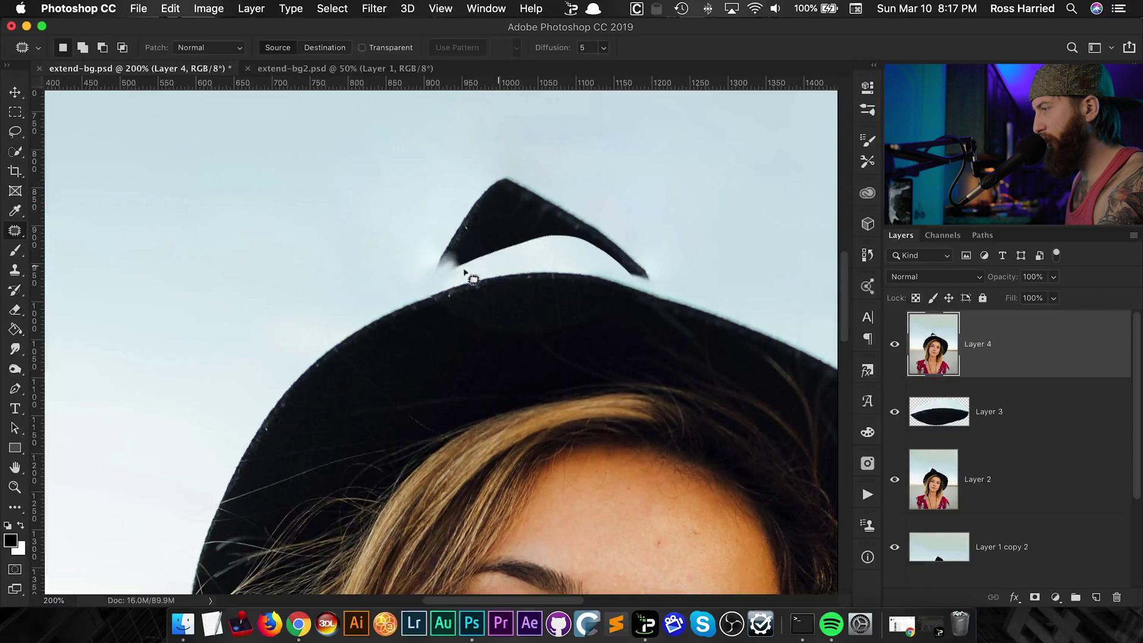
{"action": "mouse_move", "coordinate": [650, 282]}
{"action": "left_mouse_down"}
{"action": "mouse_move", "coordinate": [540, 185]}
{"action": "mouse_move", "coordinate": [474, 168]}
{"action": "mouse_move", "coordinate": [414, 237]}
{"action": "mouse_move", "coordinate": [430, 284]}
{"action": "mouse_move", "coordinate": [482, 264]}
{"action": "mouse_move", "coordinate": [601, 269]}
{"action": "left_mouse_up"}
{"action": "left_click_drag", "start_coordinate": [517, 217], "coordinate": [215, 157]}
{"action": "scroll", "coordinate": [486, 289], "scroll_direction": "up", "scroll_amount": 1}
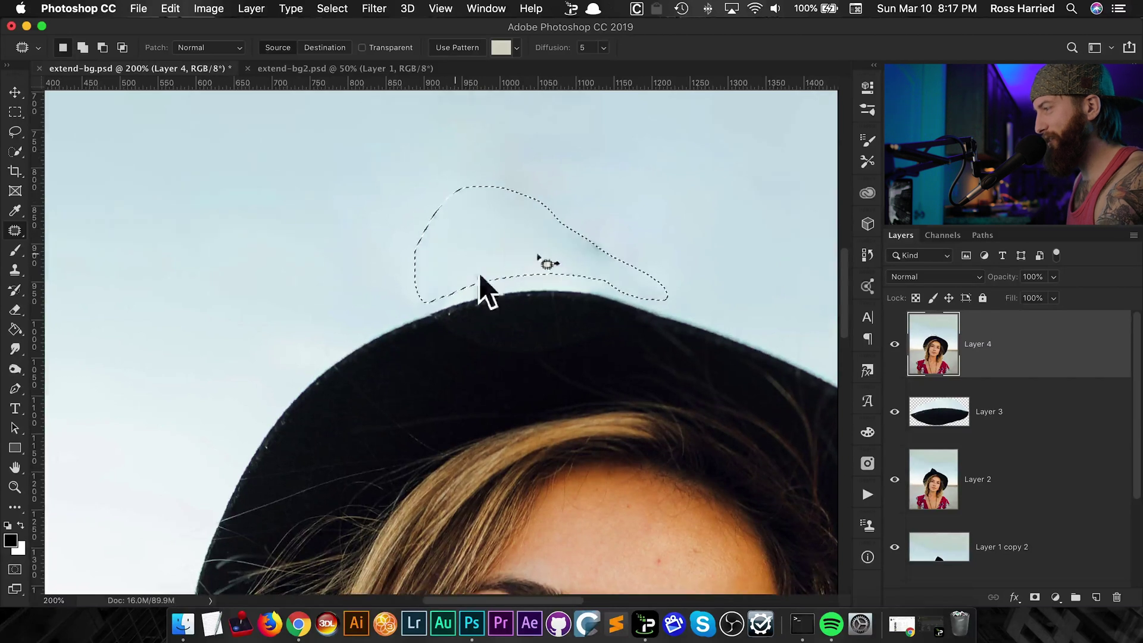
{"action": "key", "text": "cmd+d"}
{"action": "mouse_move", "coordinate": [617, 234]}
{"action": "left_mouse_down"}
{"action": "mouse_move", "coordinate": [503, 240]}
{"action": "mouse_move", "coordinate": [569, 266]}
{"action": "mouse_move", "coordinate": [643, 266]}
{"action": "mouse_move", "coordinate": [687, 163]}
{"action": "left_mouse_up"}
{"action": "key", "text": "cmd+d"}
- Outline another patch of sky above the hat, then fit the whole portrait on screen
{"action": "key", "text": "cmd+minus"}
{"action": "key", "text": "cmd+minus"}
{"action": "key", "text": "cmd+minus"}
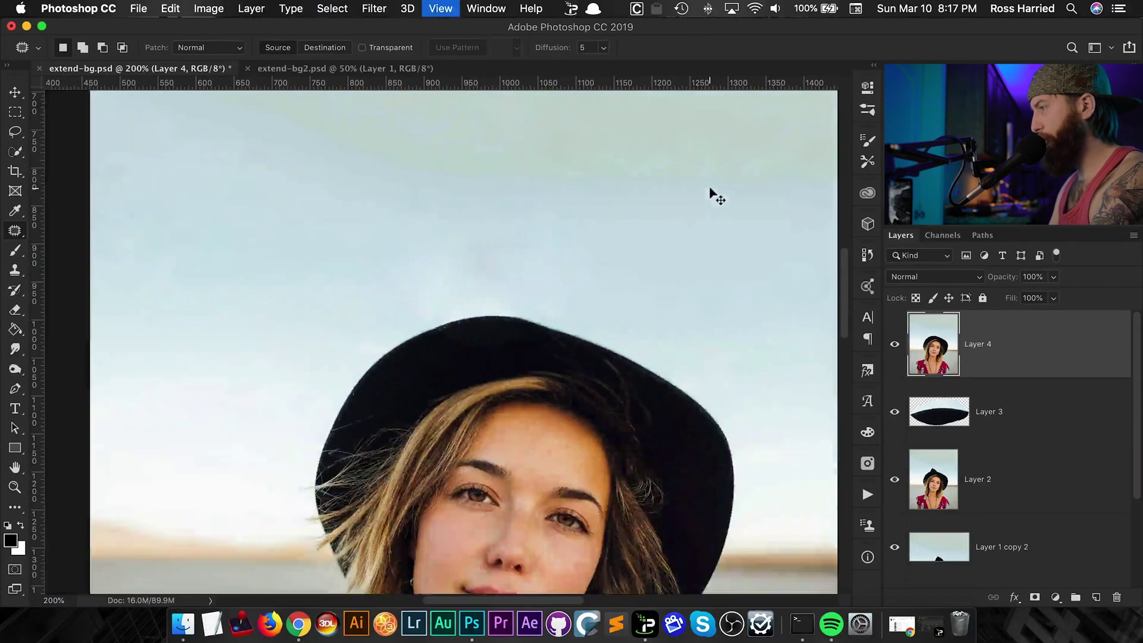
{"action": "mouse_move", "coordinate": [420, 274]}
{"action": "left_mouse_down"}
{"action": "mouse_move", "coordinate": [401, 304]}
{"action": "mouse_move", "coordinate": [514, 319]}
{"action": "mouse_move", "coordinate": [544, 272]}
{"action": "mouse_move", "coordinate": [379, 265]}
{"action": "mouse_move", "coordinate": [260, 141]}
{"action": "left_mouse_up"}
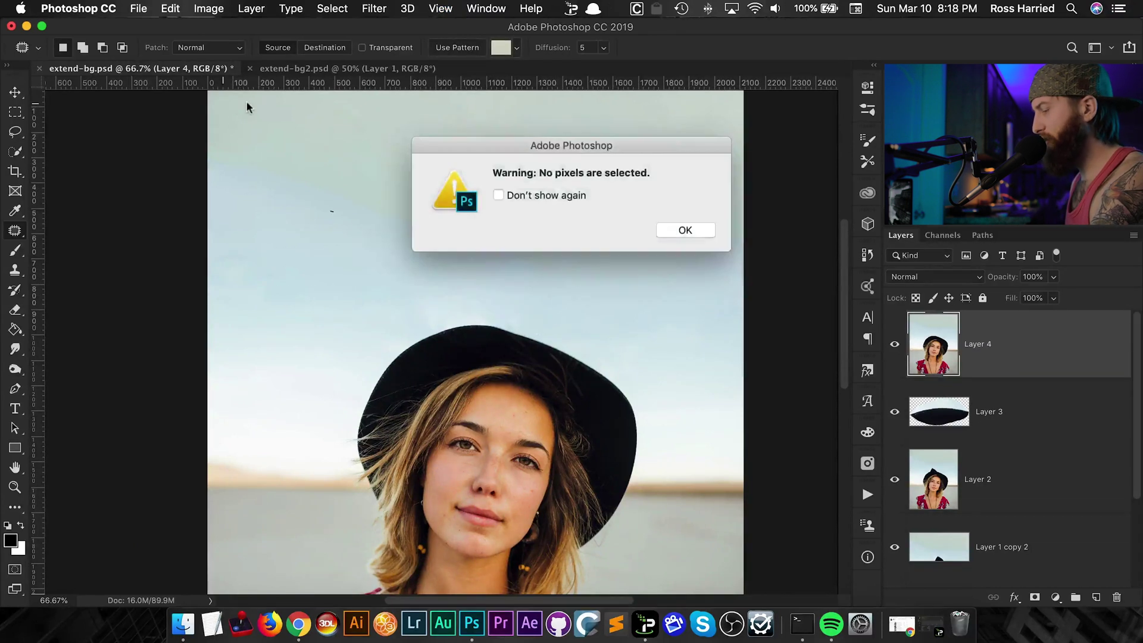
{"action": "key", "text": "Return"}
{"action": "key", "text": "cmd+minus"}
{"action": "key", "text": "cmd+0"}
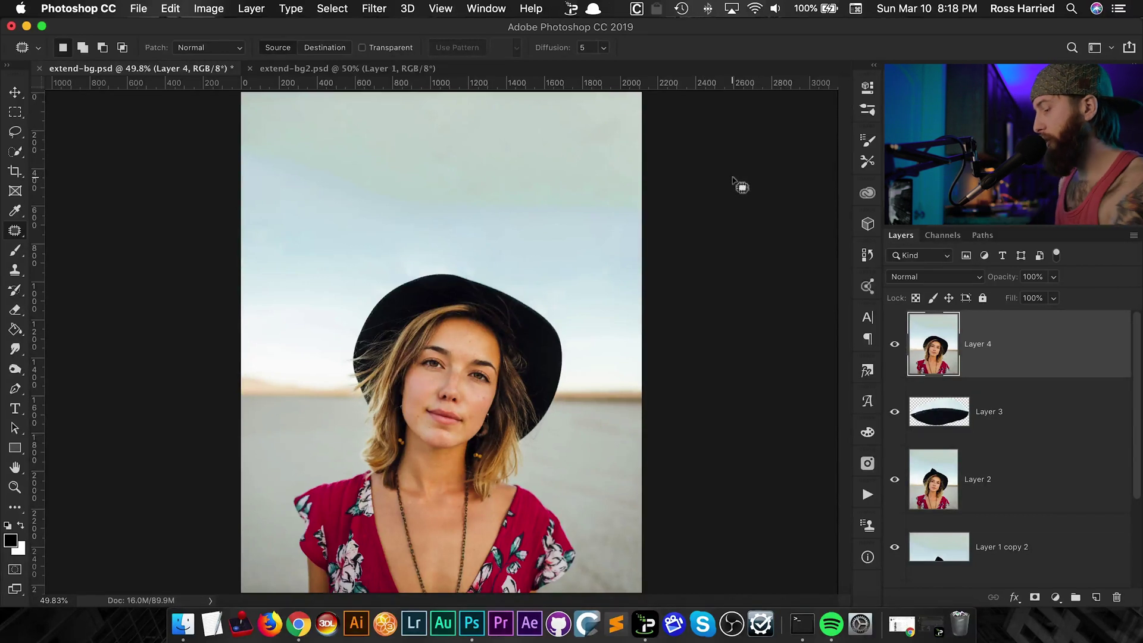
- Hide and re-show Layer 1 to check the canvas
{"action": "scroll", "coordinate": [919, 555], "scroll_direction": "down", "scroll_amount": 3}
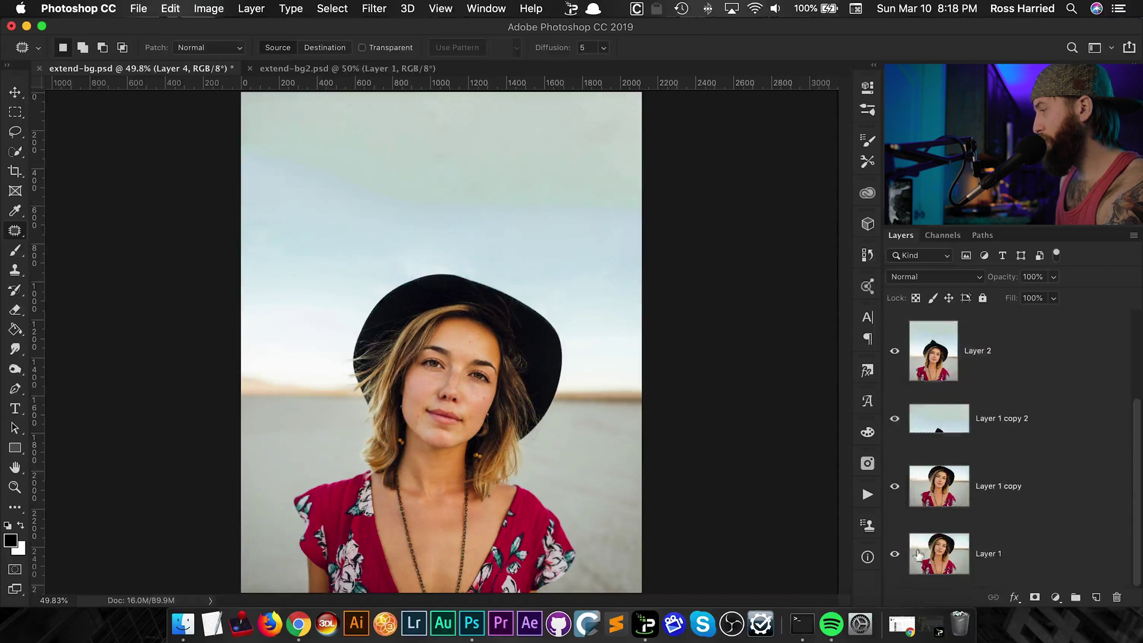
{"action": "left_click", "coordinate": [895, 554]}
{"action": "left_click", "coordinate": [896, 554]}
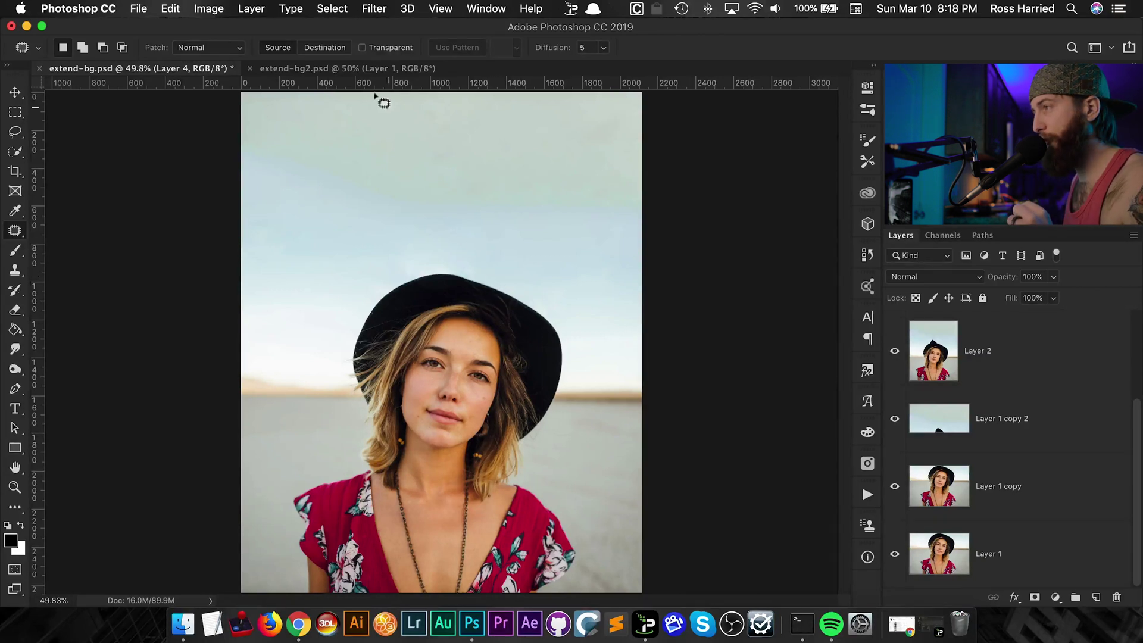
- Look through the Edit menu, then switch to the extend-bg2.psd beach photo
{"action": "left_click", "coordinate": [179, 8]}
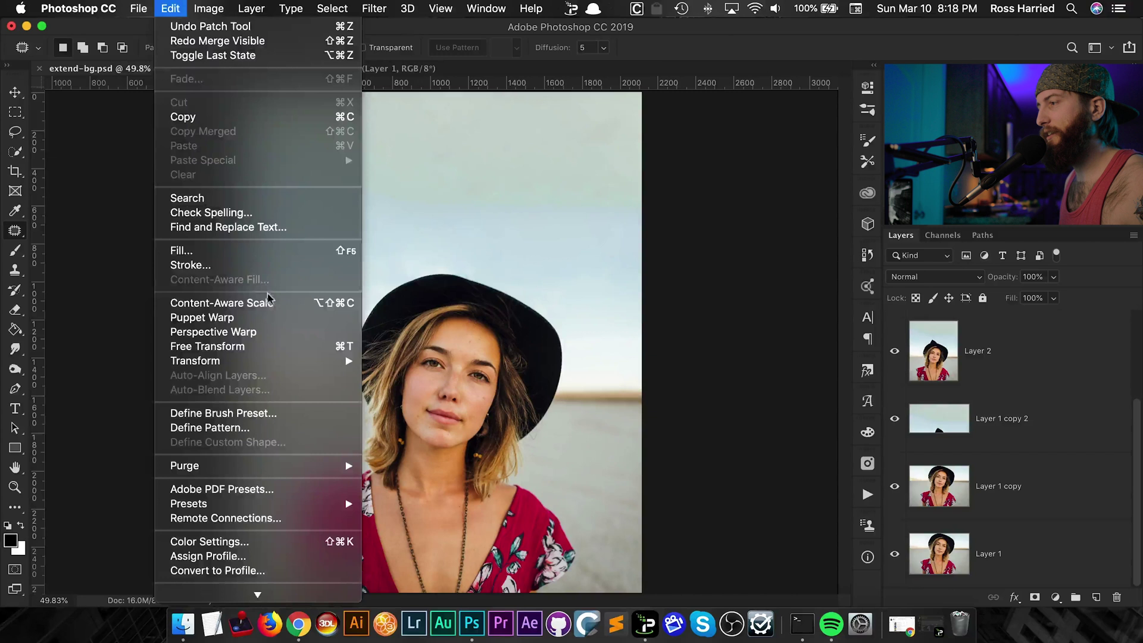
{"action": "left_click", "coordinate": [768, 239]}
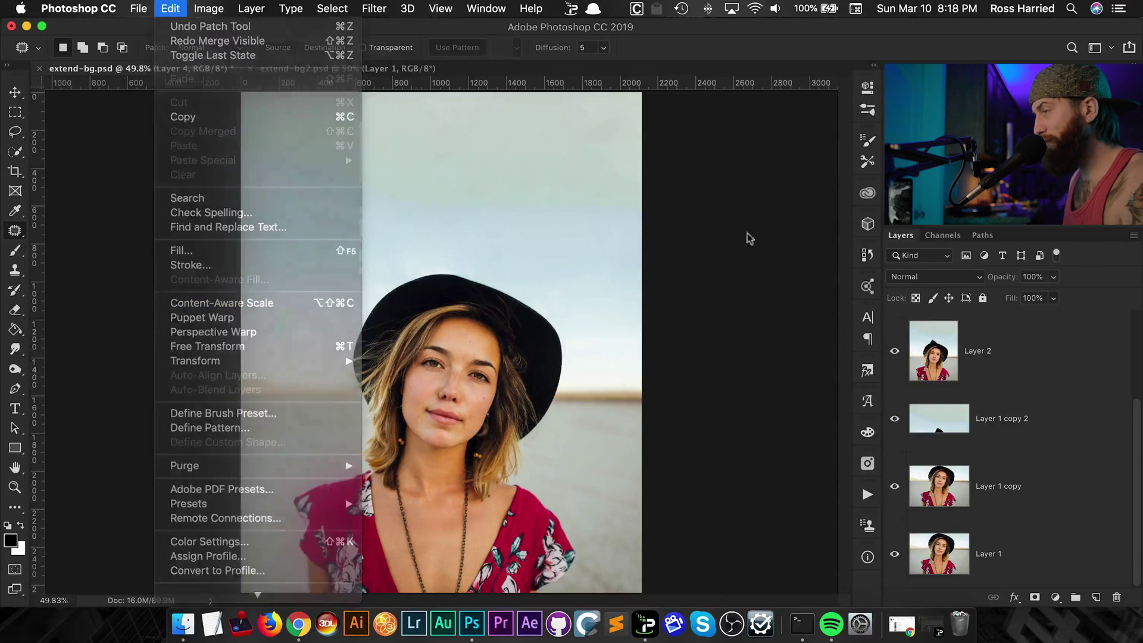
{"action": "left_click", "coordinate": [173, 9]}
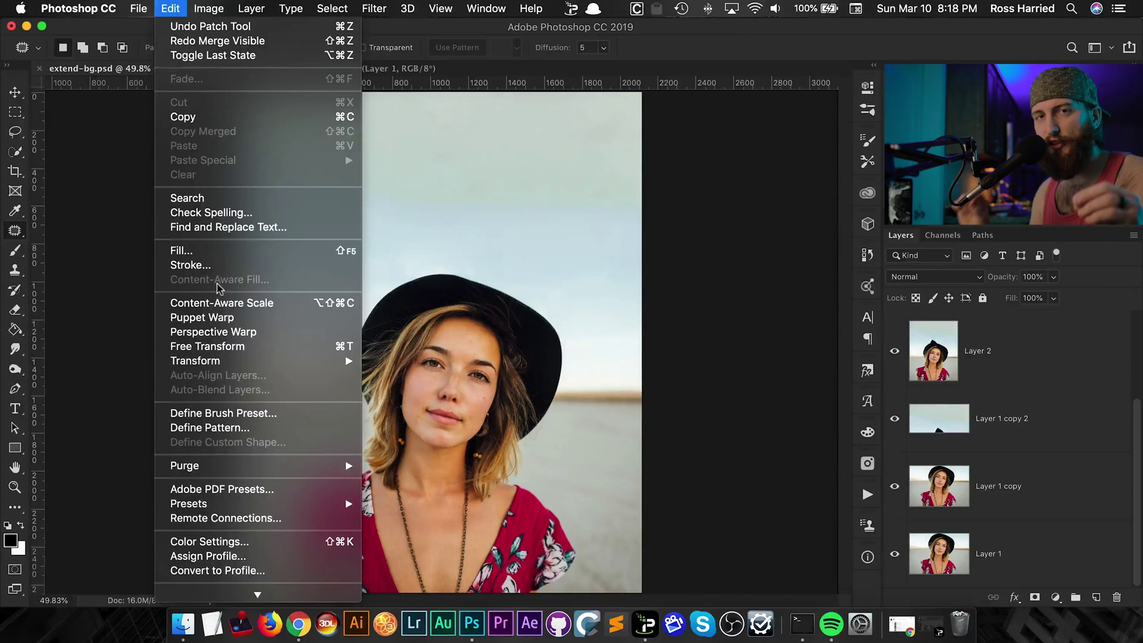
{"action": "left_click", "coordinate": [671, 342]}
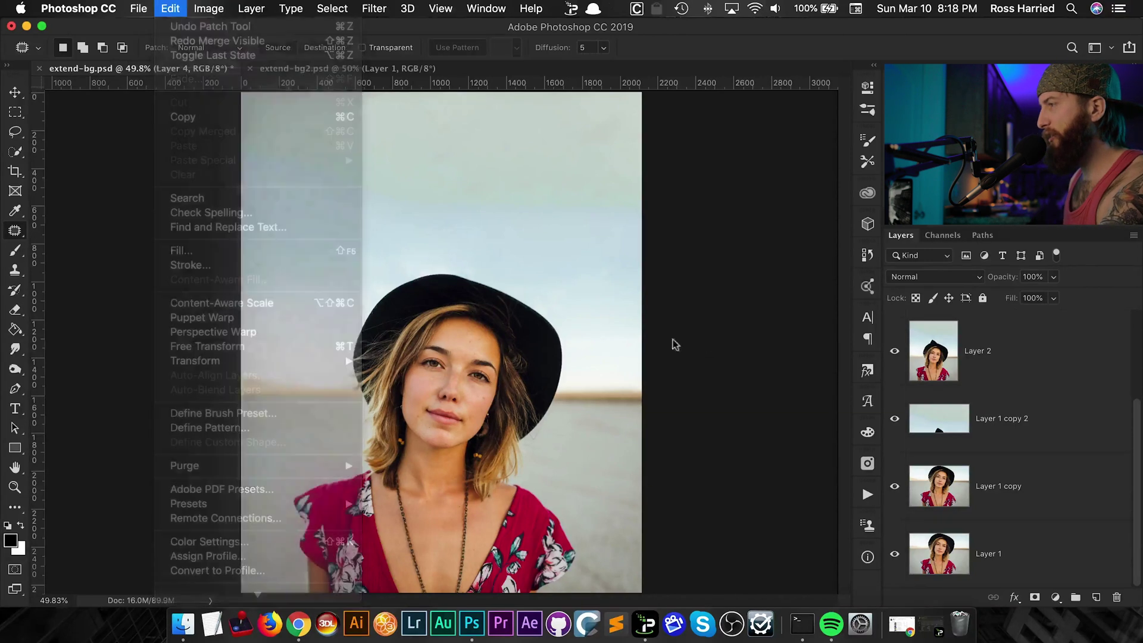
{"action": "left_click", "coordinate": [346, 68]}
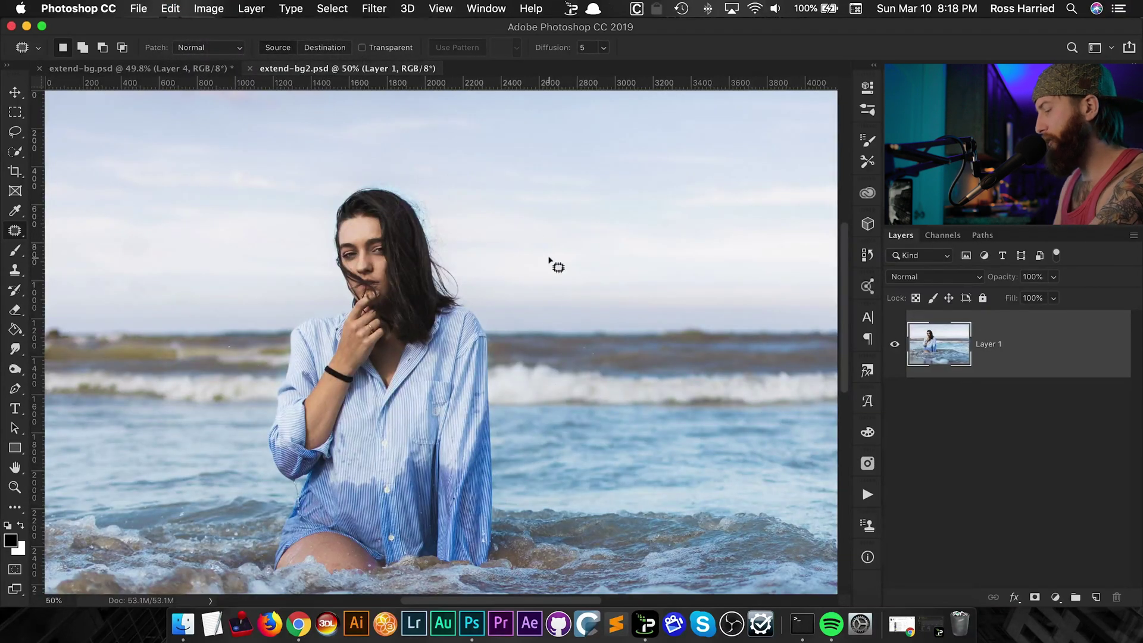
- Zoom out to 25% and bring up the Crop tool's 4:5 frame over the beach photo
{"action": "key", "text": "super+minus"}
{"action": "key", "text": "super+minus"}
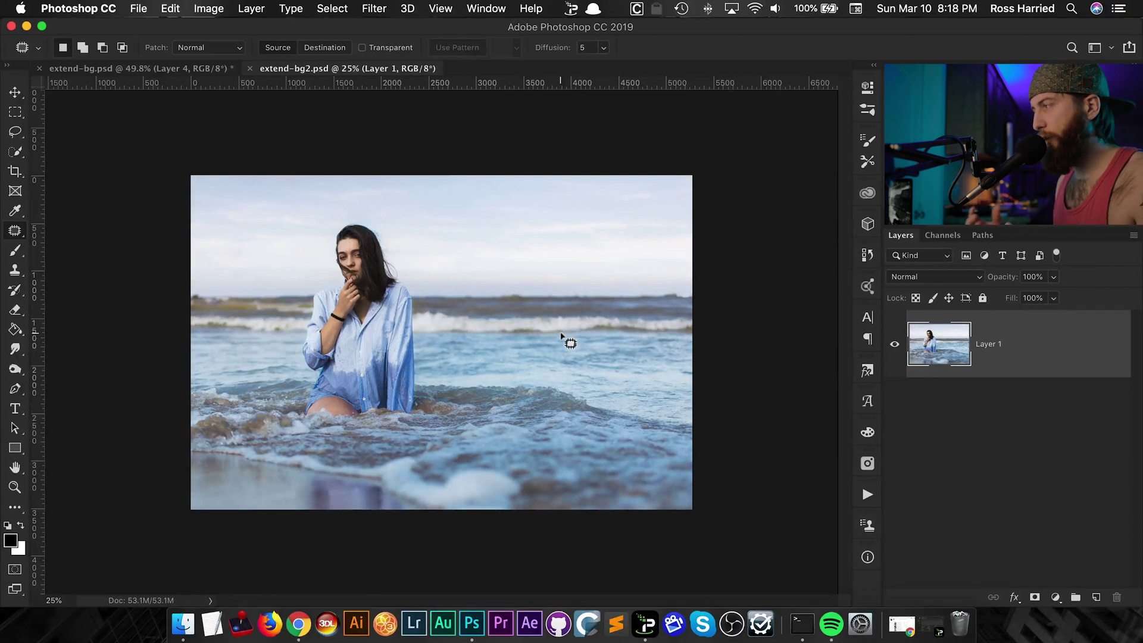
{"action": "key", "text": "c"}
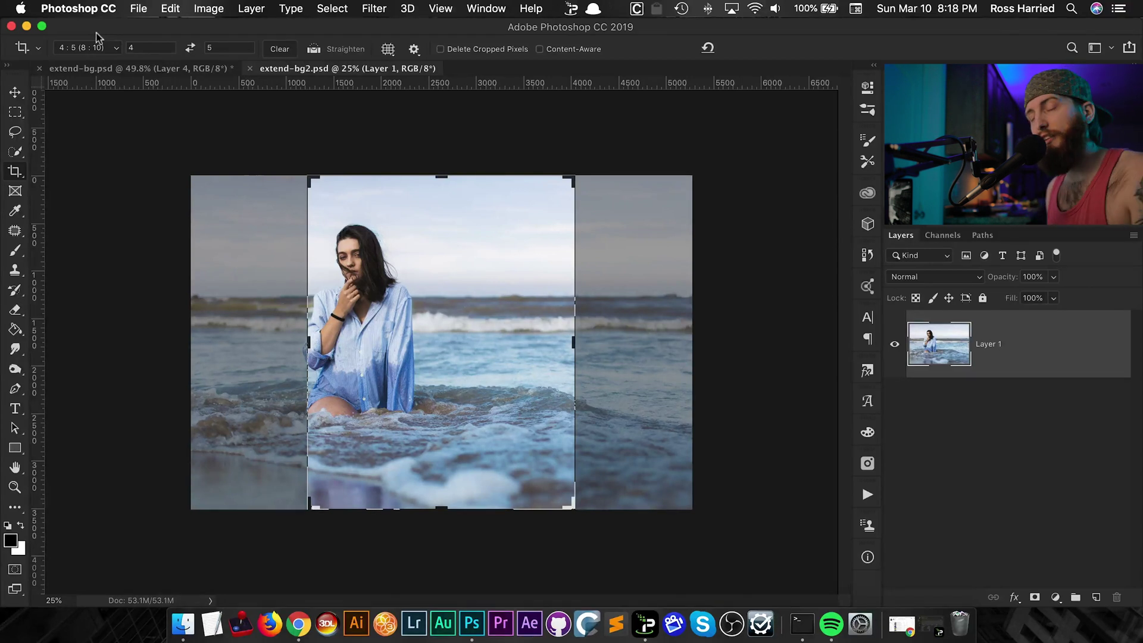
- Set the crop ratio to 2.35:1 and extend it past both sides of the beach photo
{"action": "left_click", "coordinate": [92, 47]}
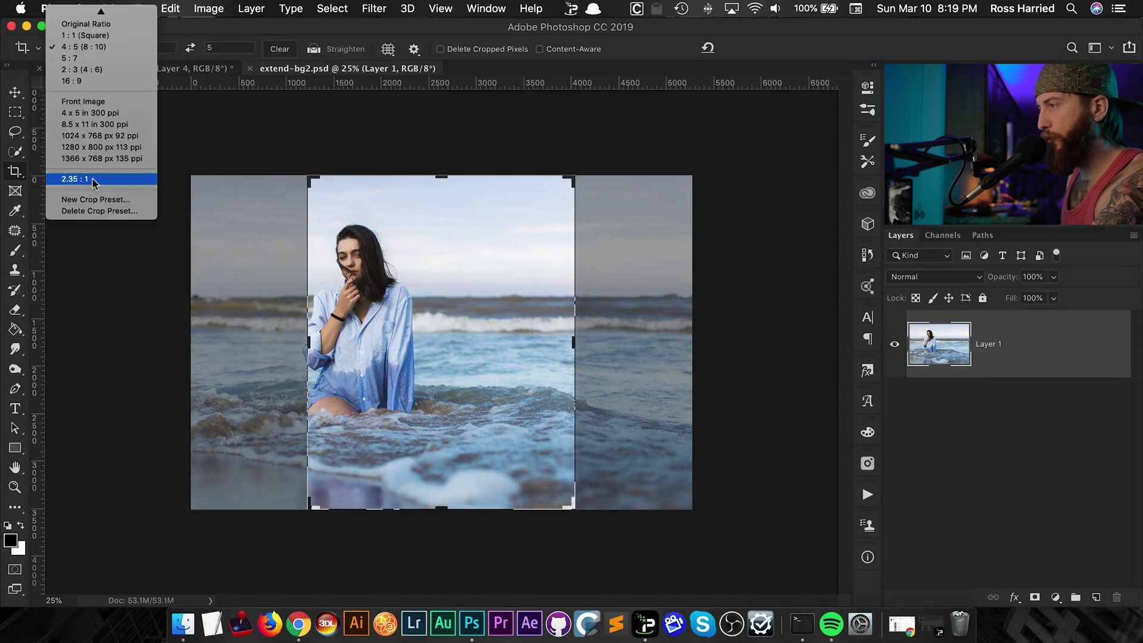
{"action": "left_click", "coordinate": [92, 179]}
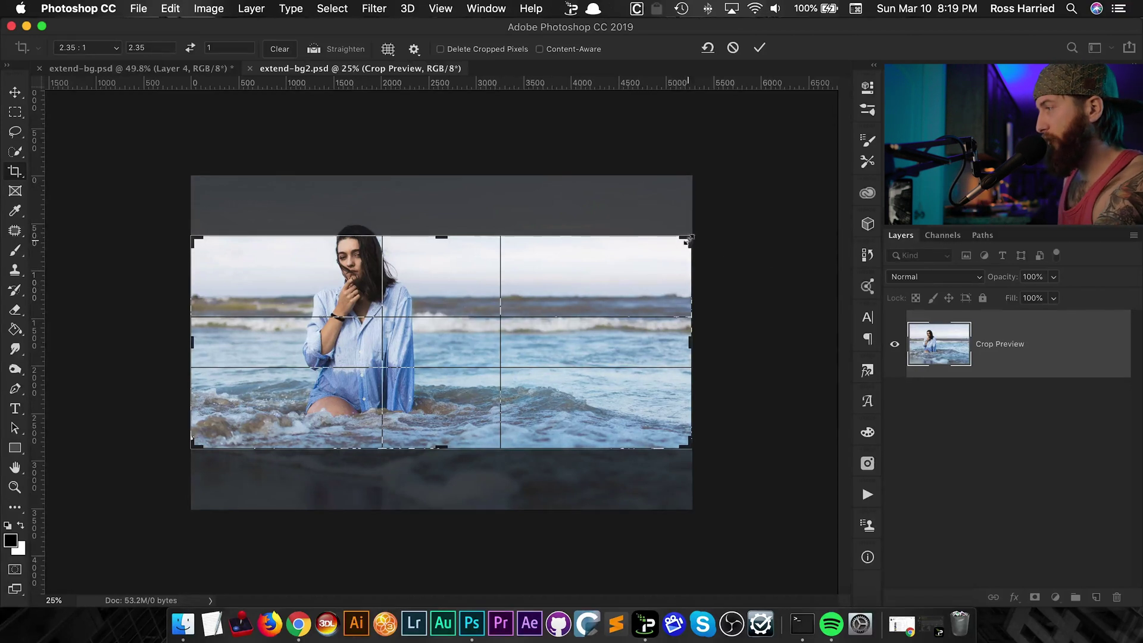
{"action": "left_click_drag", "start_coordinate": [689, 238], "coordinate": [712, 172]}
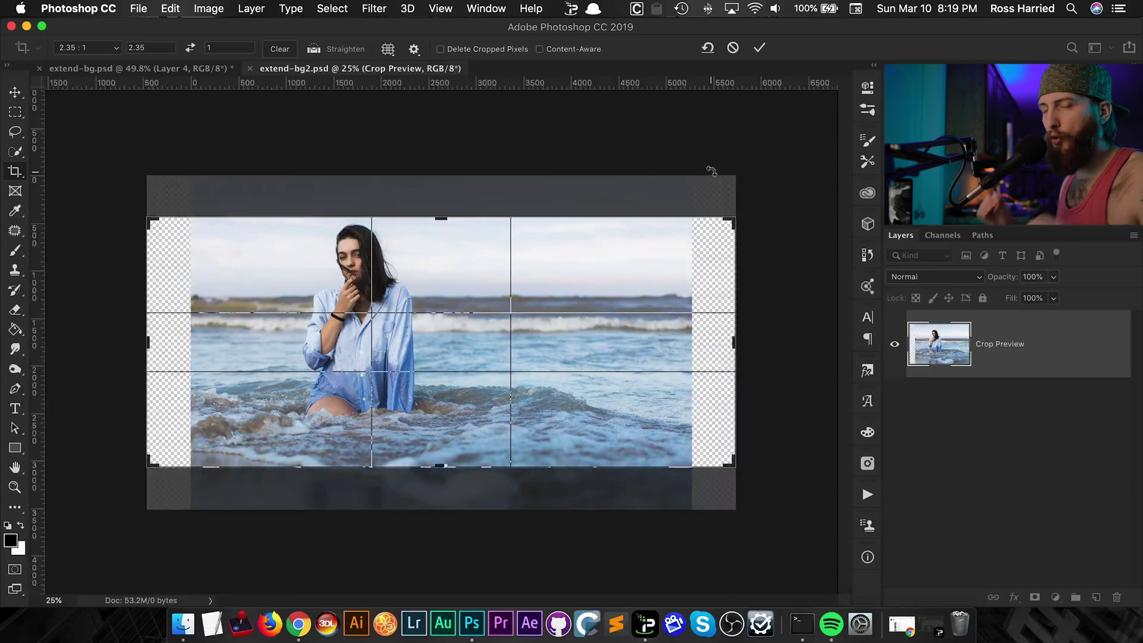
{"action": "left_click_drag", "start_coordinate": [727, 216], "coordinate": [814, 150]}
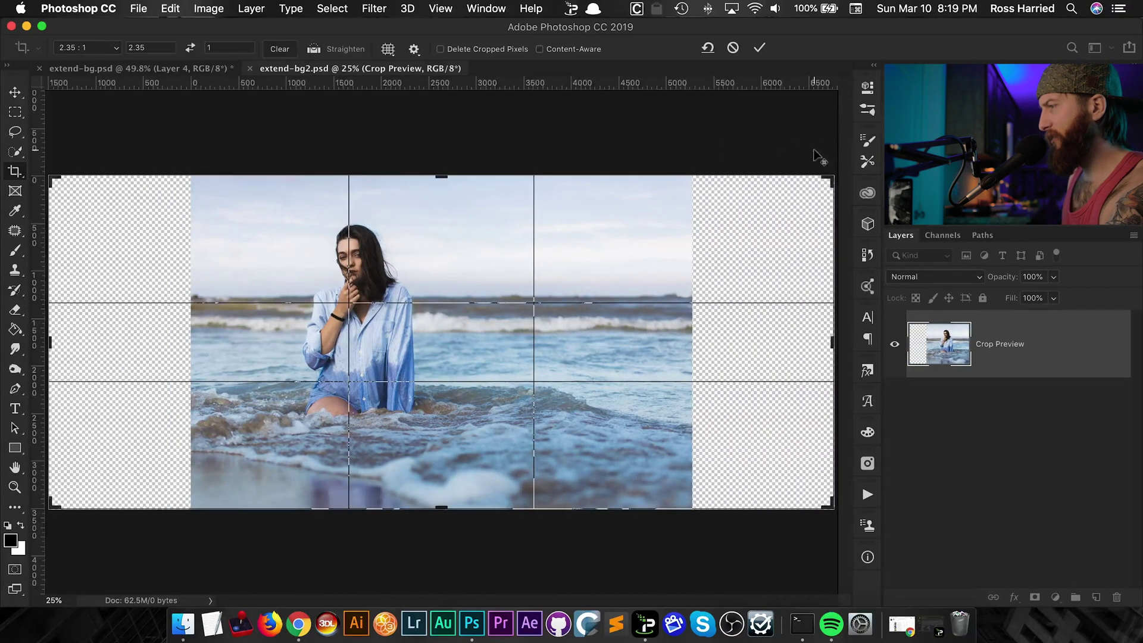
{"action": "key", "text": "Return"}
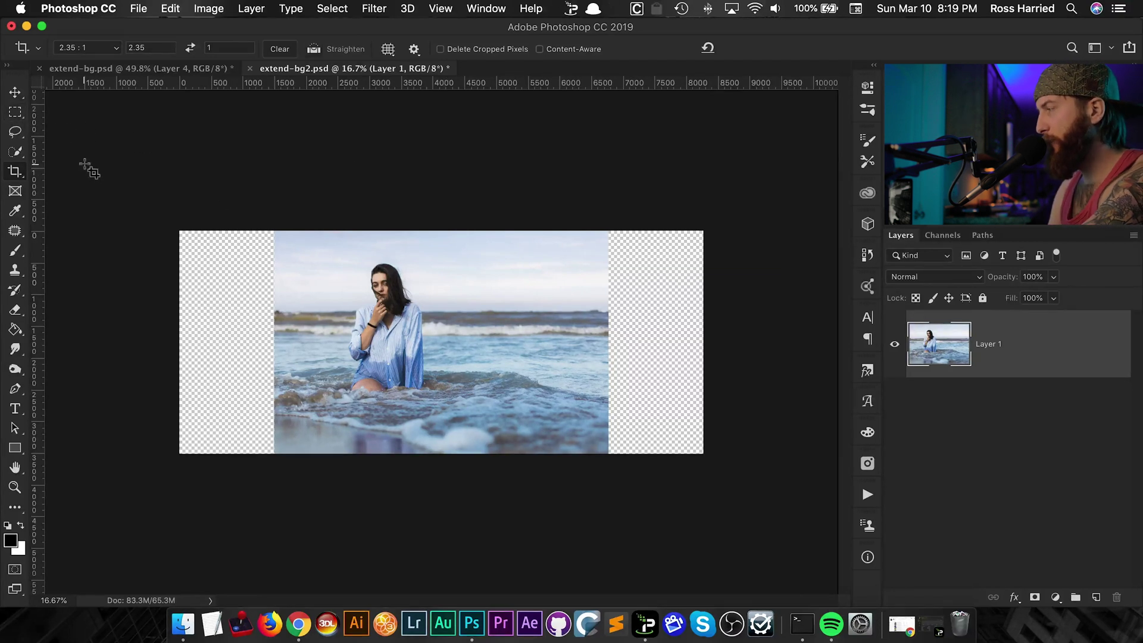
- Duplicate the photo layer and marquee-select the right half of the beach scene
{"action": "key", "text": "super+j"}
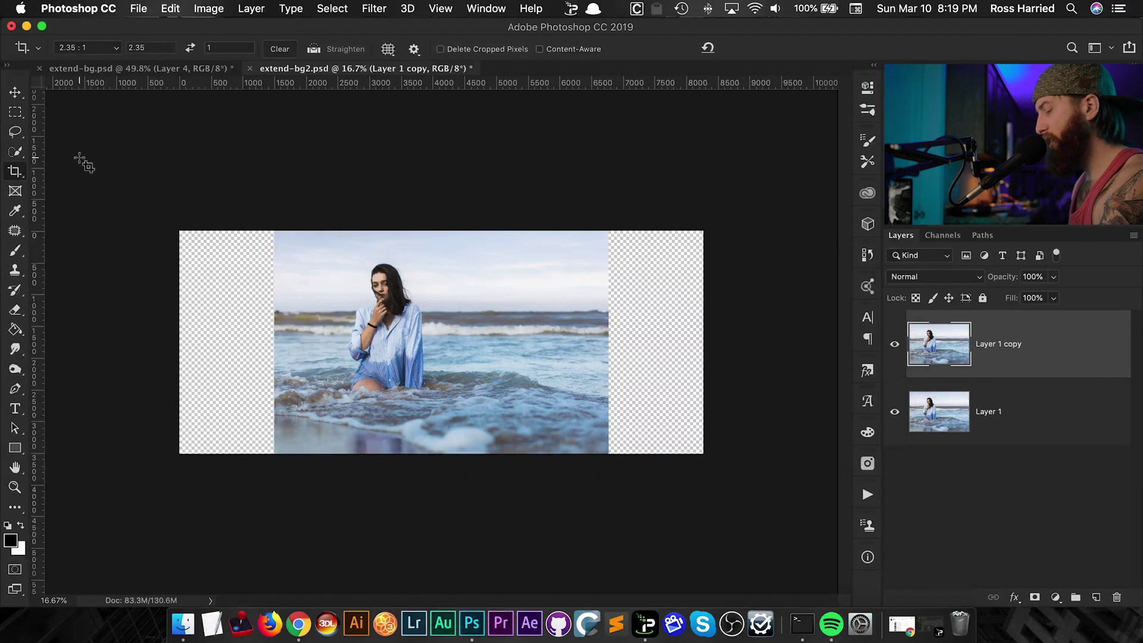
{"action": "key", "text": "m"}
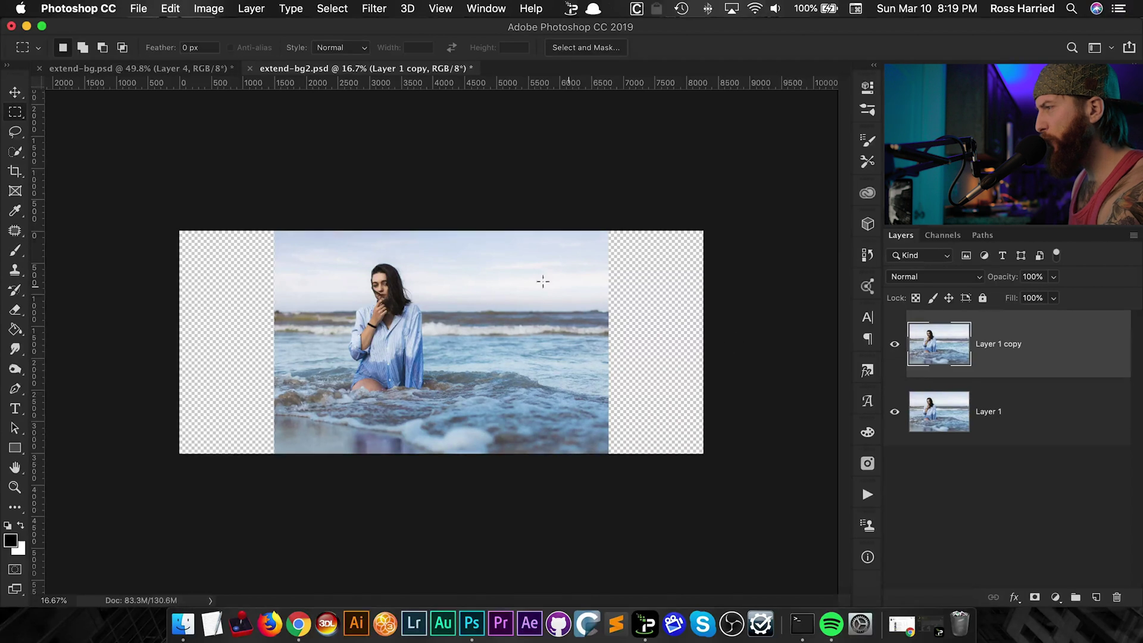
{"action": "left_click_drag", "start_coordinate": [438, 231], "coordinate": [623, 466]}
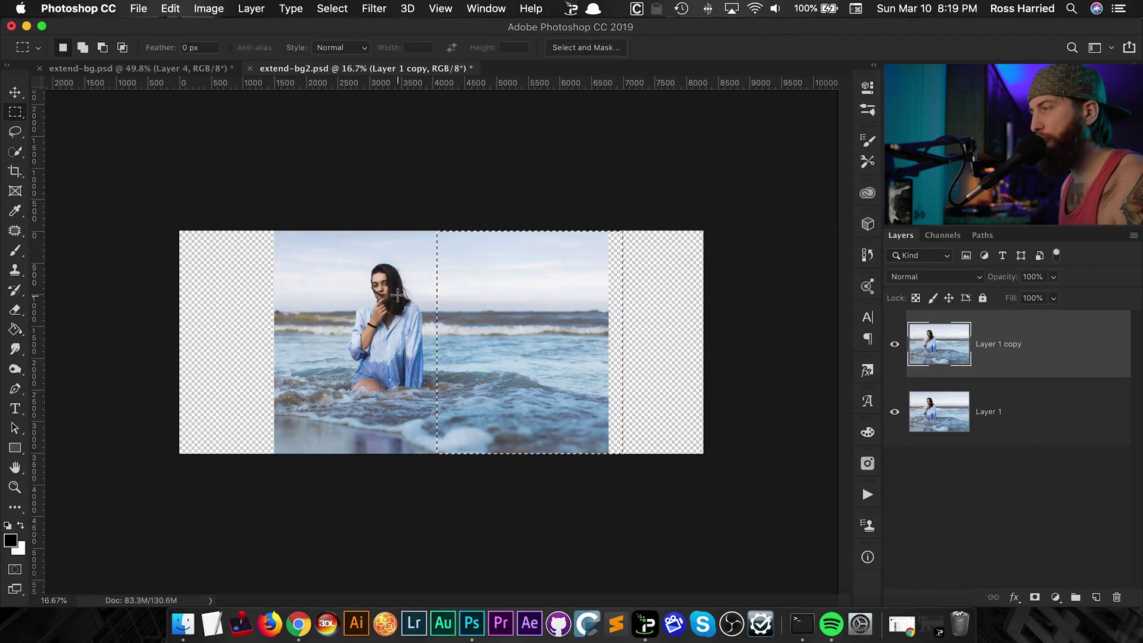
- Content-aware scale the selected right half out to the canvas's right edge
{"action": "left_click", "coordinate": [173, 9]}
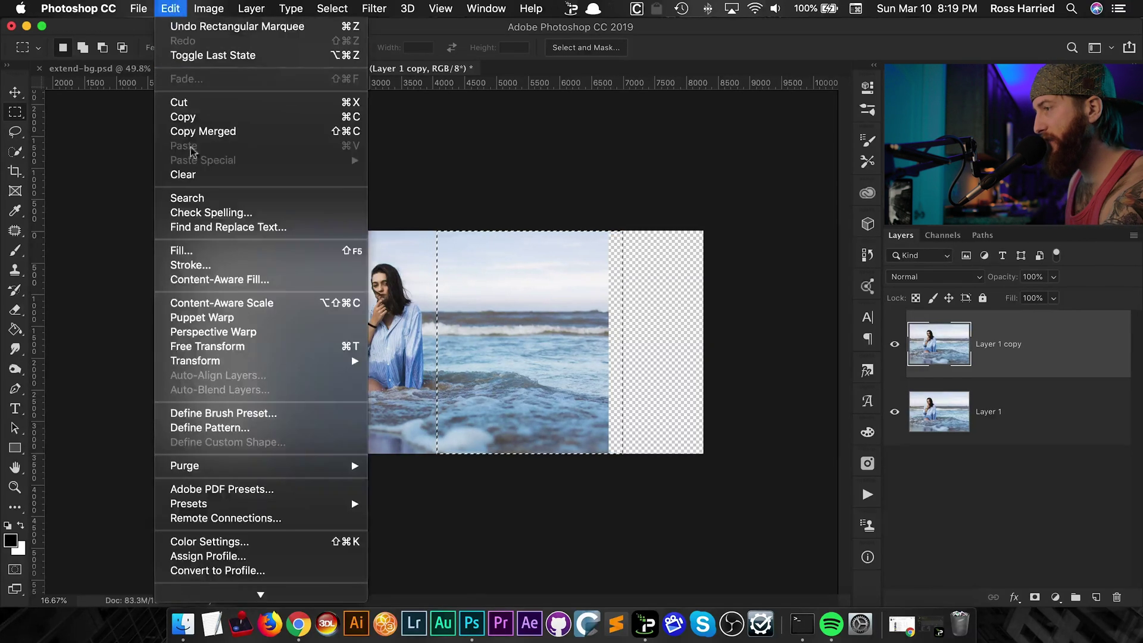
{"action": "left_click", "coordinate": [264, 303]}
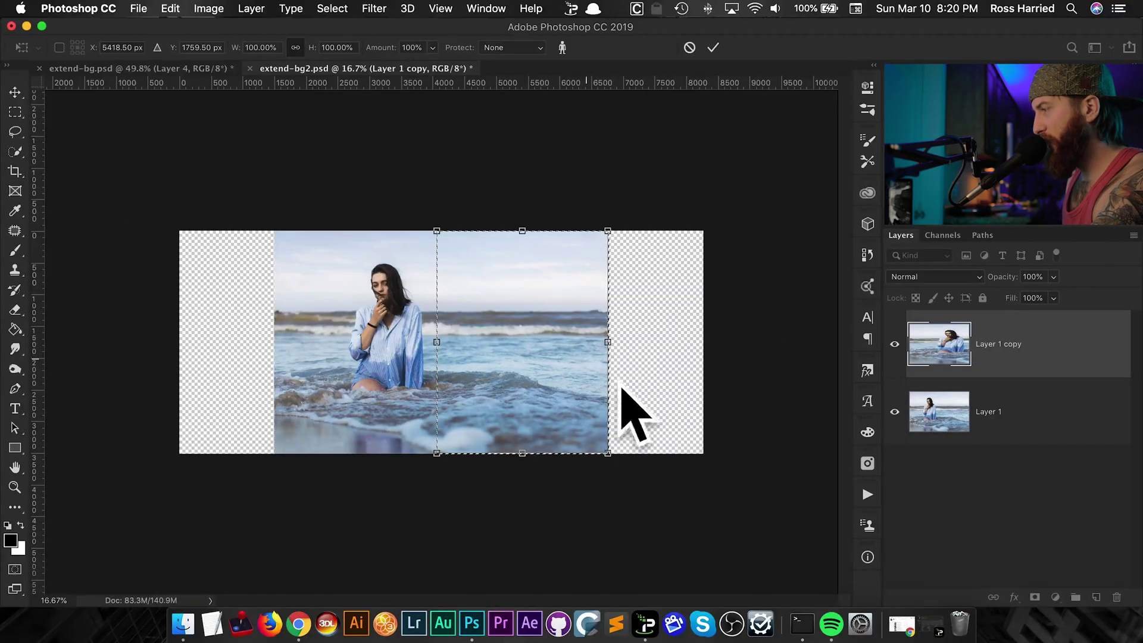
{"action": "mouse_move", "coordinate": [616, 343]}
{"action": "left_mouse_down"}
{"action": "mouse_move", "coordinate": [640, 343]}
{"action": "mouse_move", "coordinate": [625, 344]}
{"action": "left_mouse_up"}
{"action": "key", "text": "super+z"}
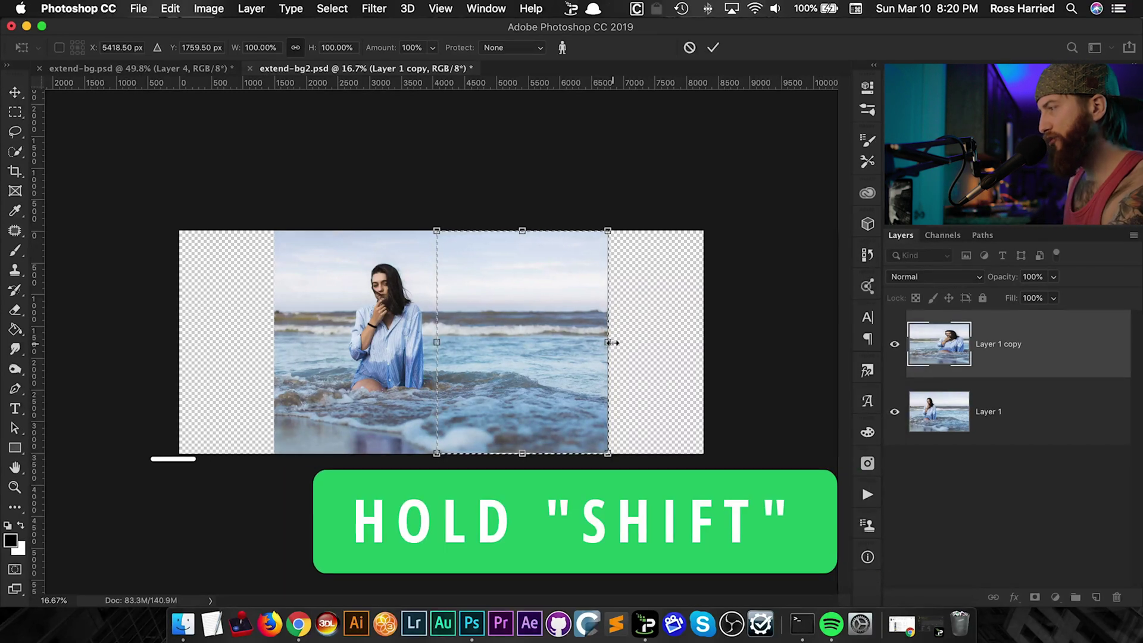
{"action": "left_click_drag", "start_coordinate": [612, 343], "coordinate": [703, 304]}
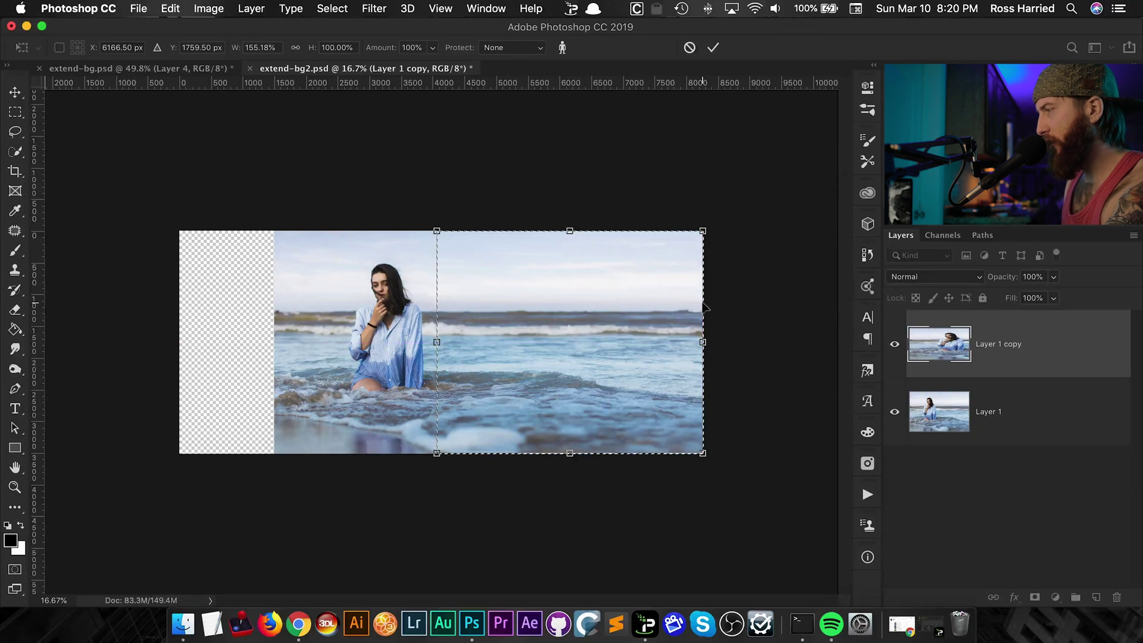
{"action": "key", "text": "Return"}
{"action": "key", "text": "m"}
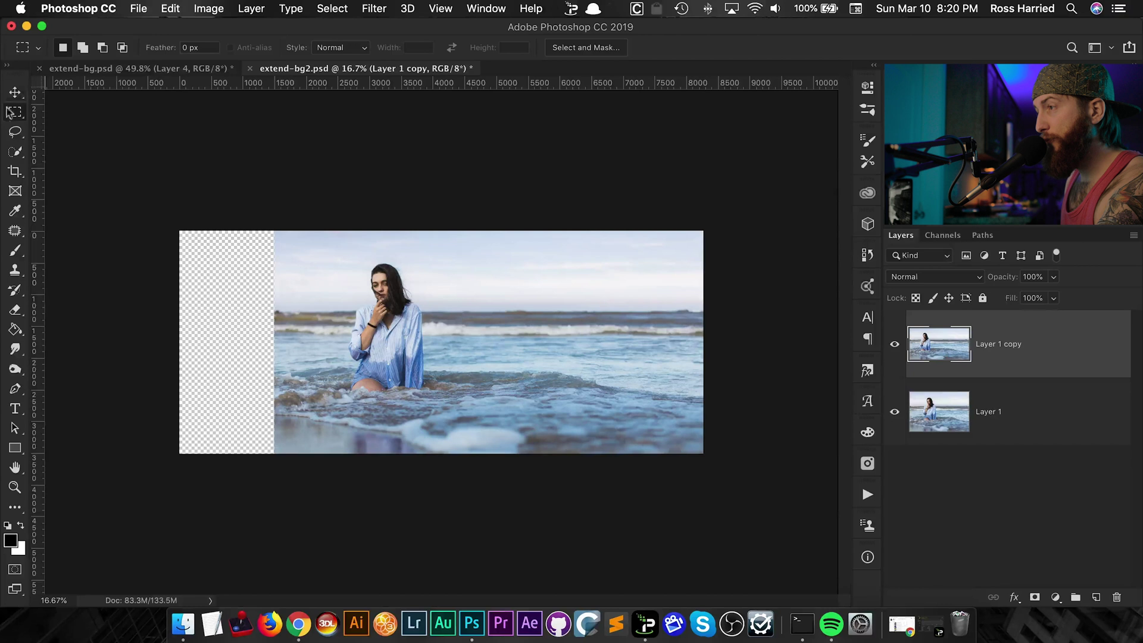
- Content-aware scale the selected beach strip left of the woman outward toward the canvas's left edge
{"action": "left_click_drag", "start_coordinate": [250, 232], "coordinate": [347, 469]}
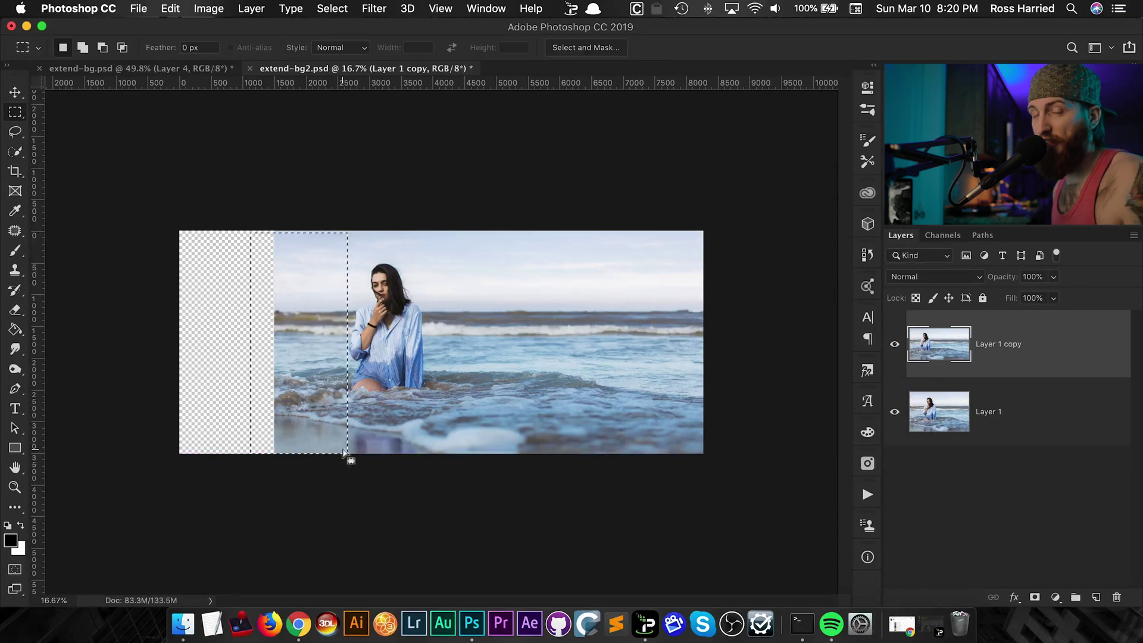
{"action": "left_click", "coordinate": [171, 9]}
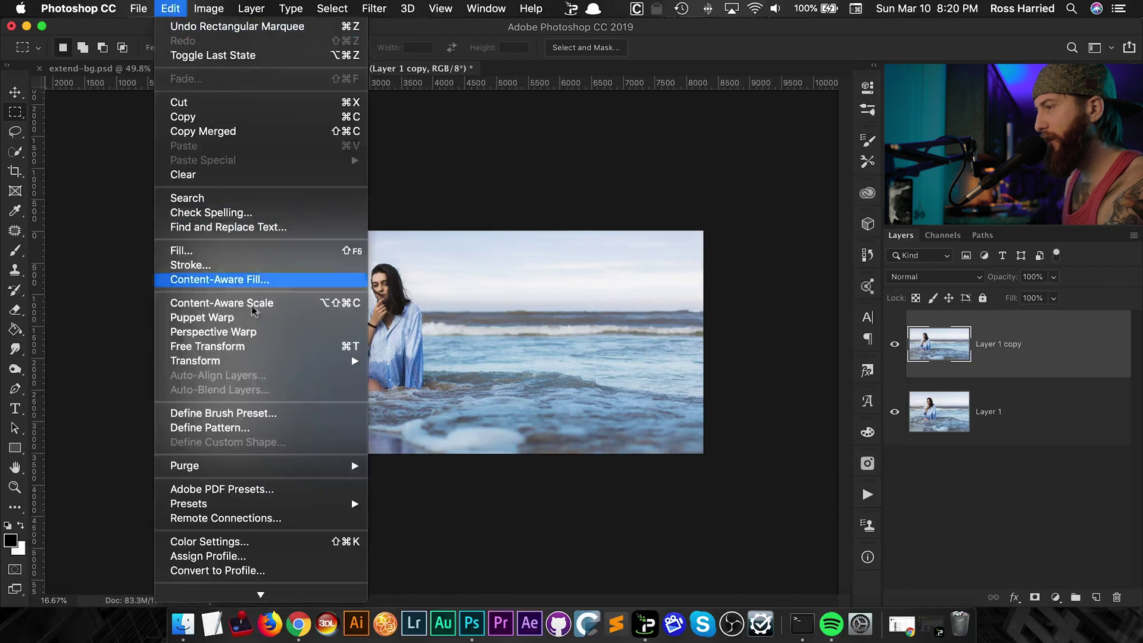
{"action": "left_click", "coordinate": [265, 304]}
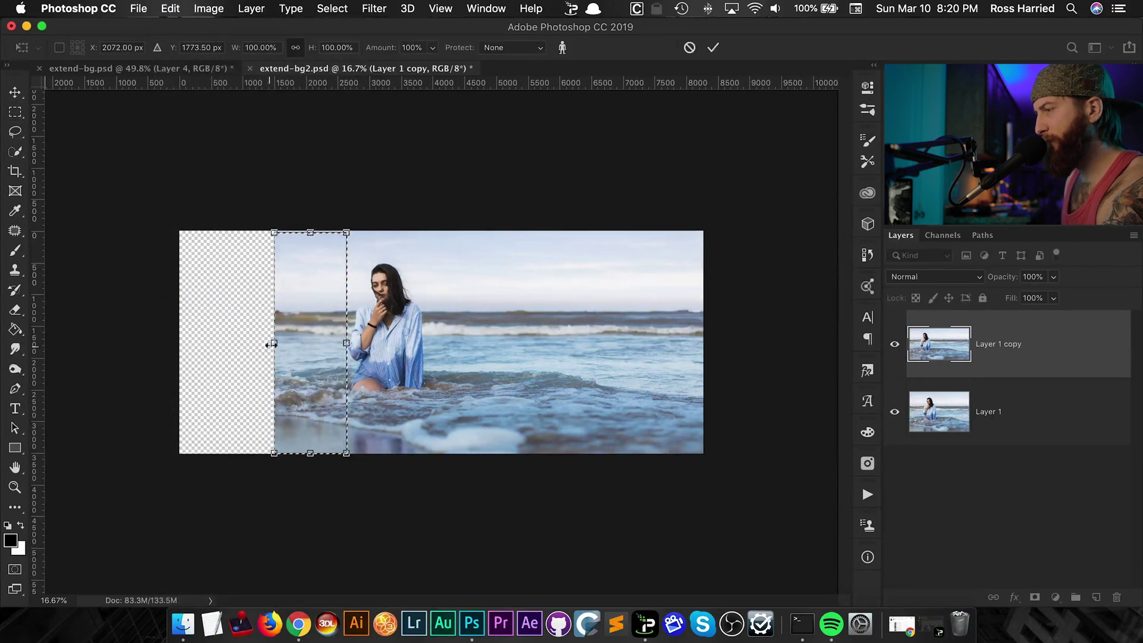
{"action": "left_click_drag", "start_coordinate": [274, 344], "coordinate": [236, 344]}
{"action": "key", "text": "Return"}
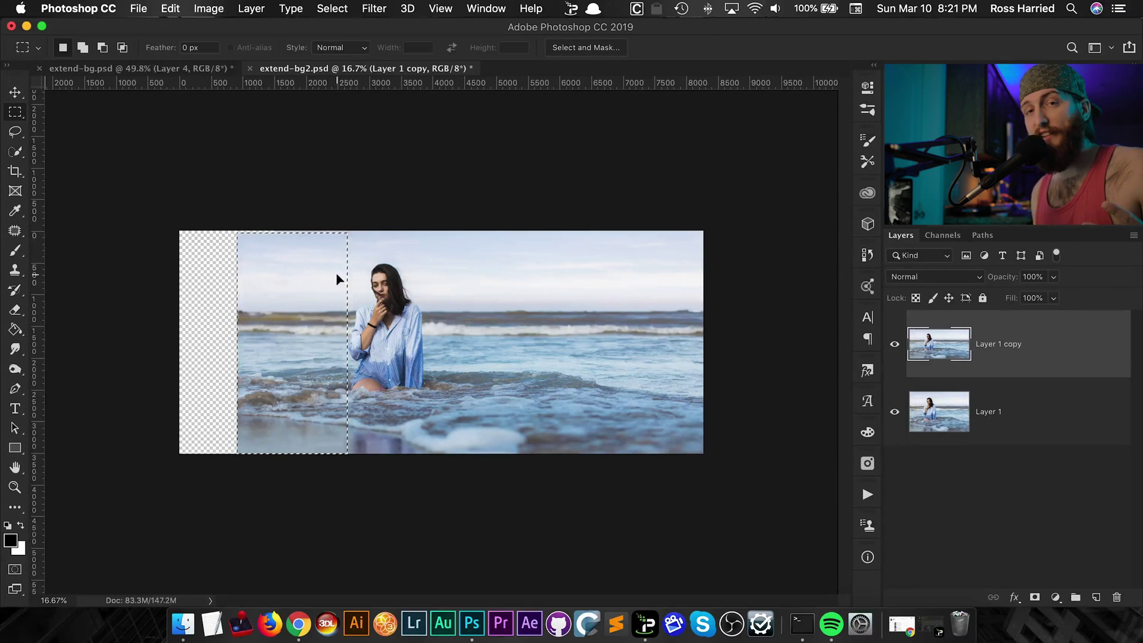
- Select the empty left strip plus a small area near the top, then content-aware fill it
{"action": "key", "text": "super+d"}
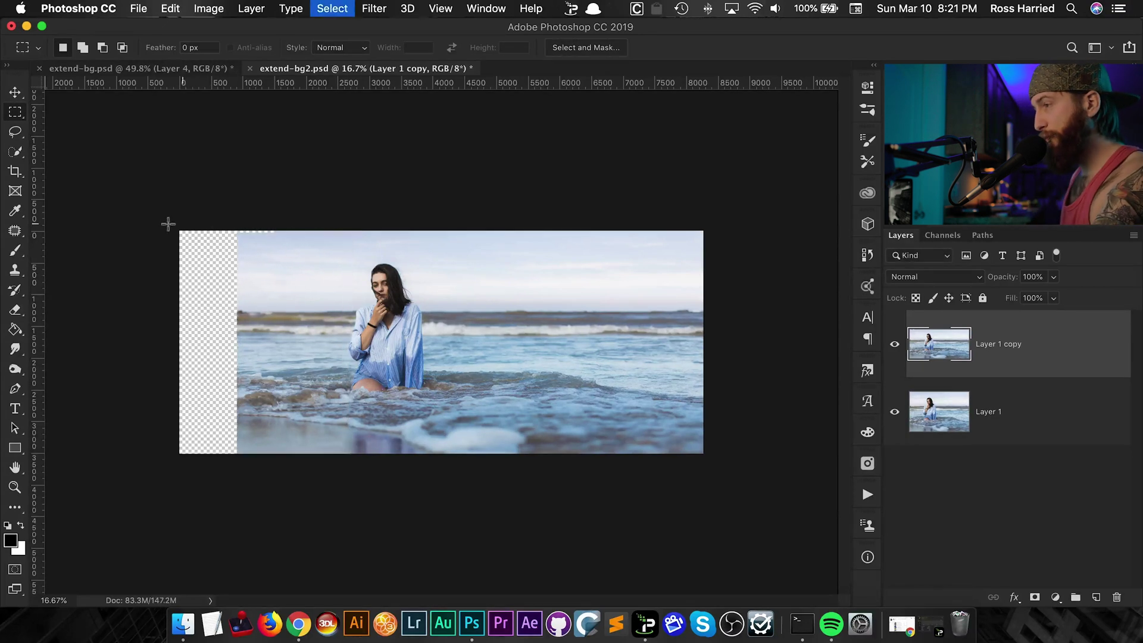
{"action": "left_click_drag", "start_coordinate": [171, 218], "coordinate": [244, 483]}
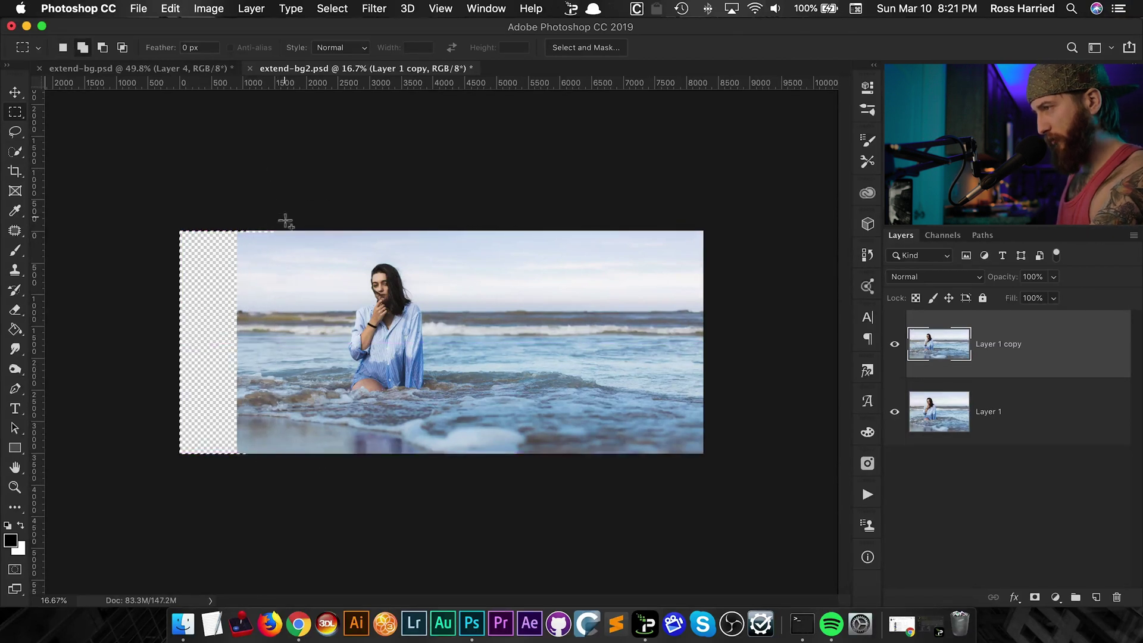
{"action": "left_click_drag", "start_coordinate": [285, 231], "coordinate": [243, 253]}
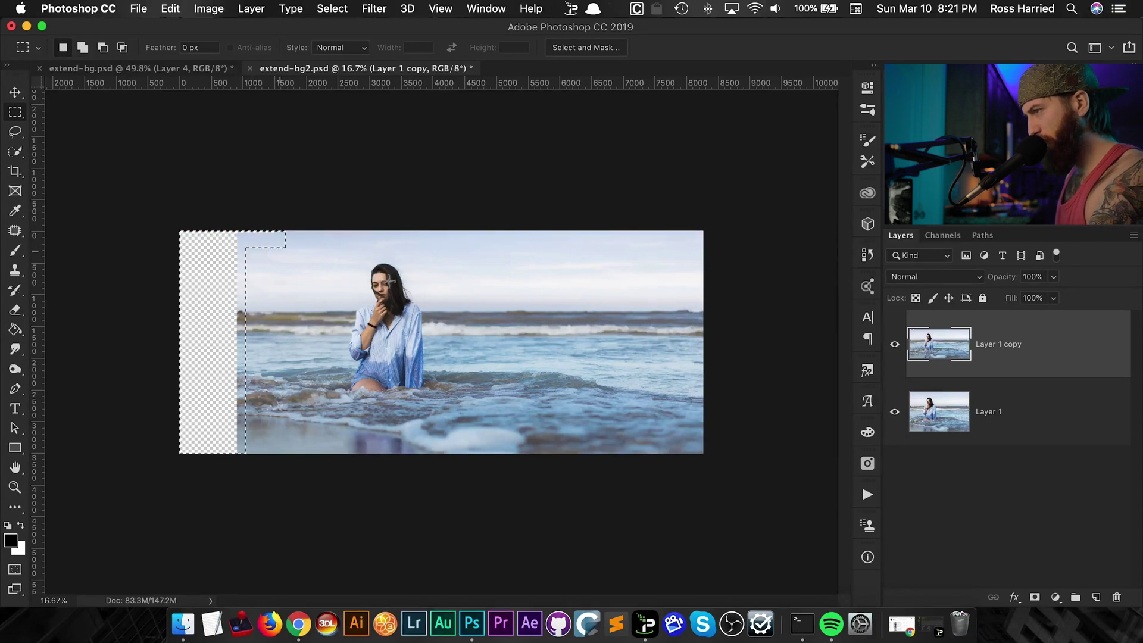
{"action": "key", "text": "shift+Delete"}
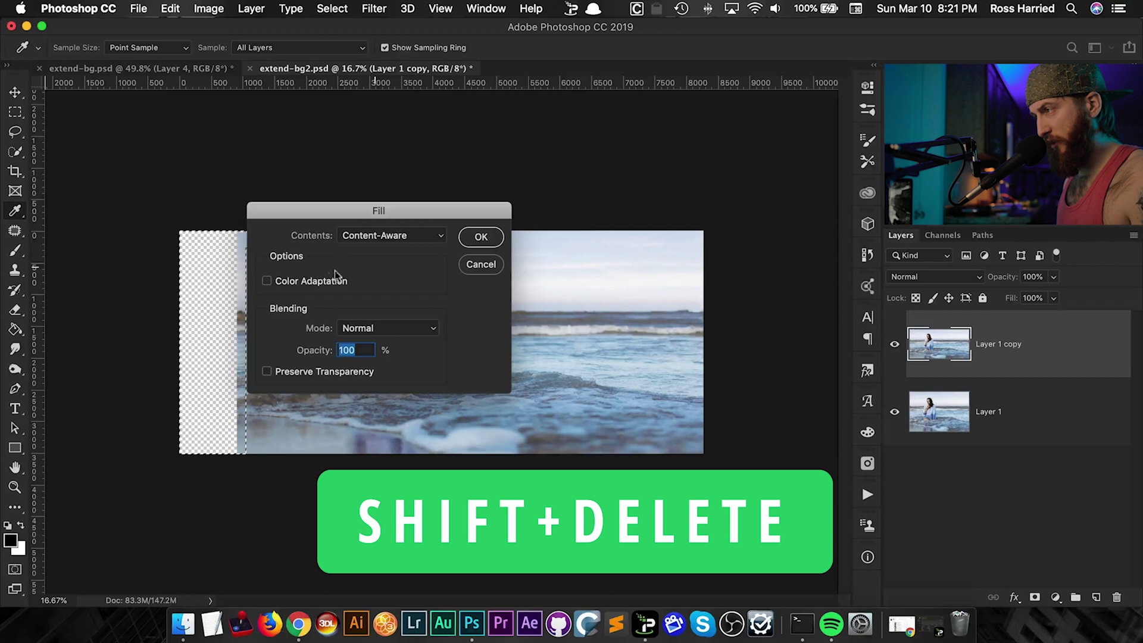
{"action": "left_click", "coordinate": [479, 236]}
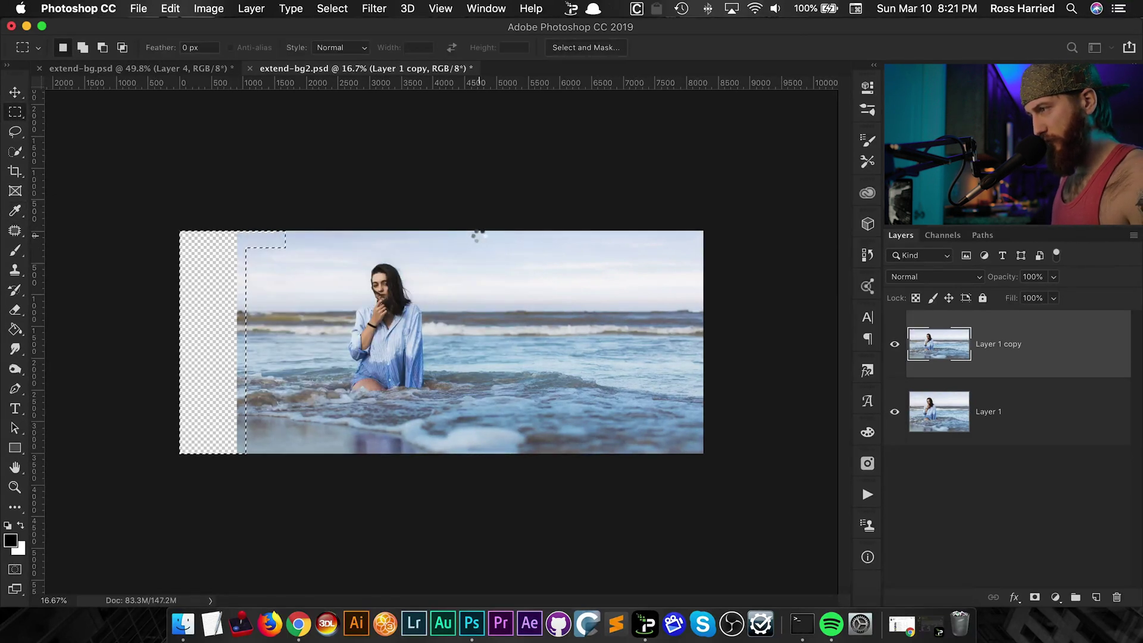
{"action": "key", "text": "ctrl+d"}
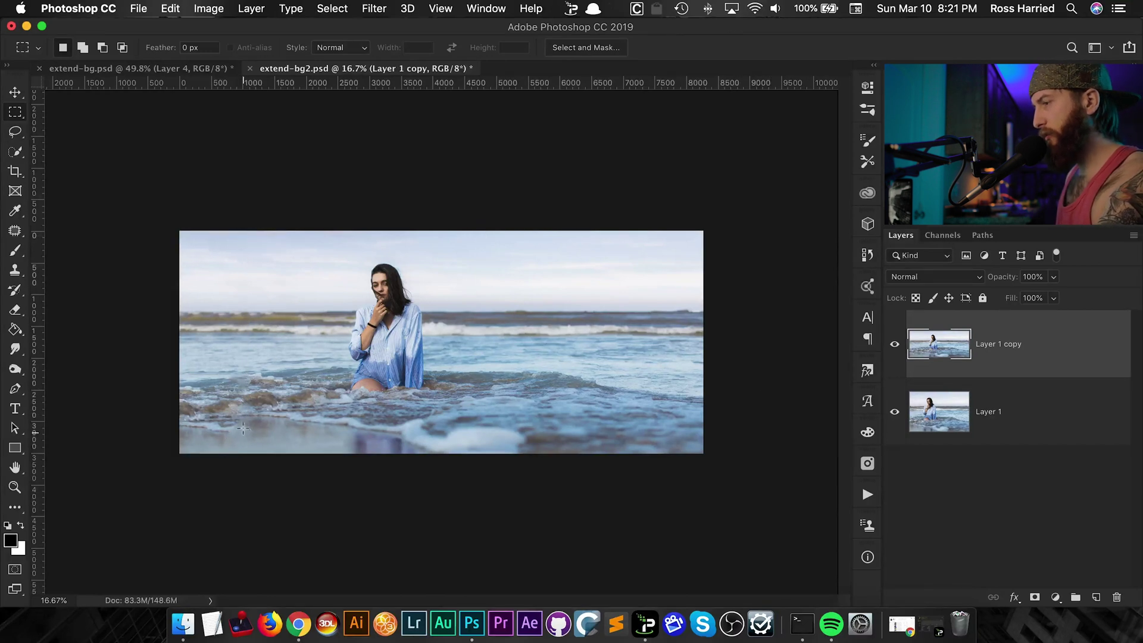
{"action": "key", "text": "ctrl+plus"}
{"action": "key", "text": "ctrl+plus"}
{"action": "key", "text": "ctrl+plus"}
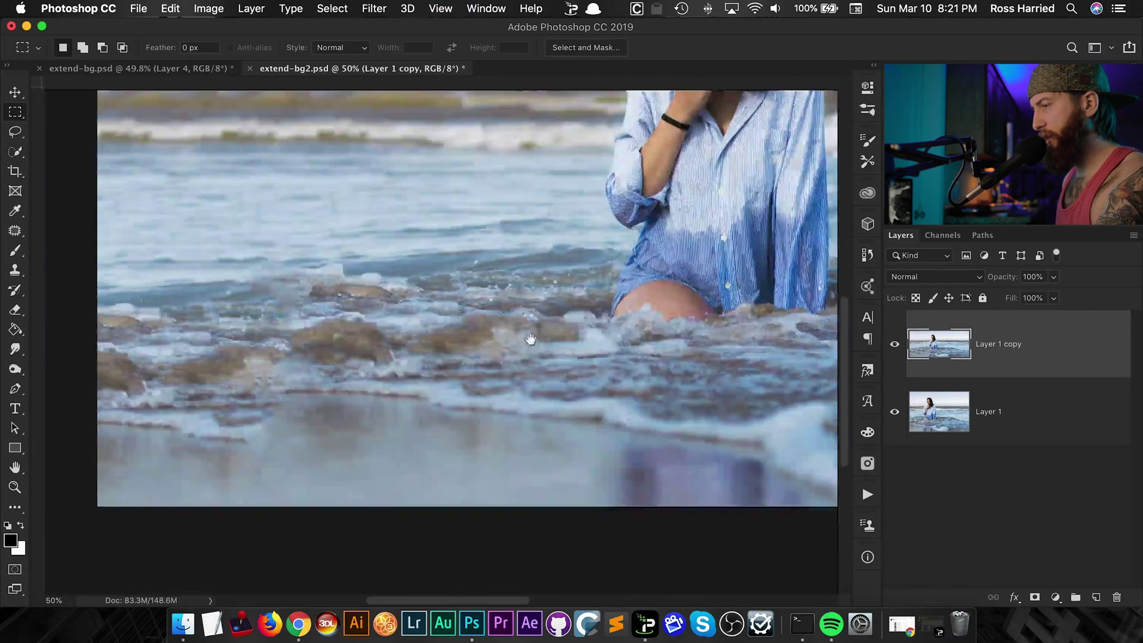
- Switch to the Clone Stamp with a fully soft brush: 0% hardness, 40% flow
{"action": "left_click_drag", "start_coordinate": [271, 440], "coordinate": [544, 413]}
{"action": "key", "text": "ctrl+r"}
{"action": "key", "text": "s"}
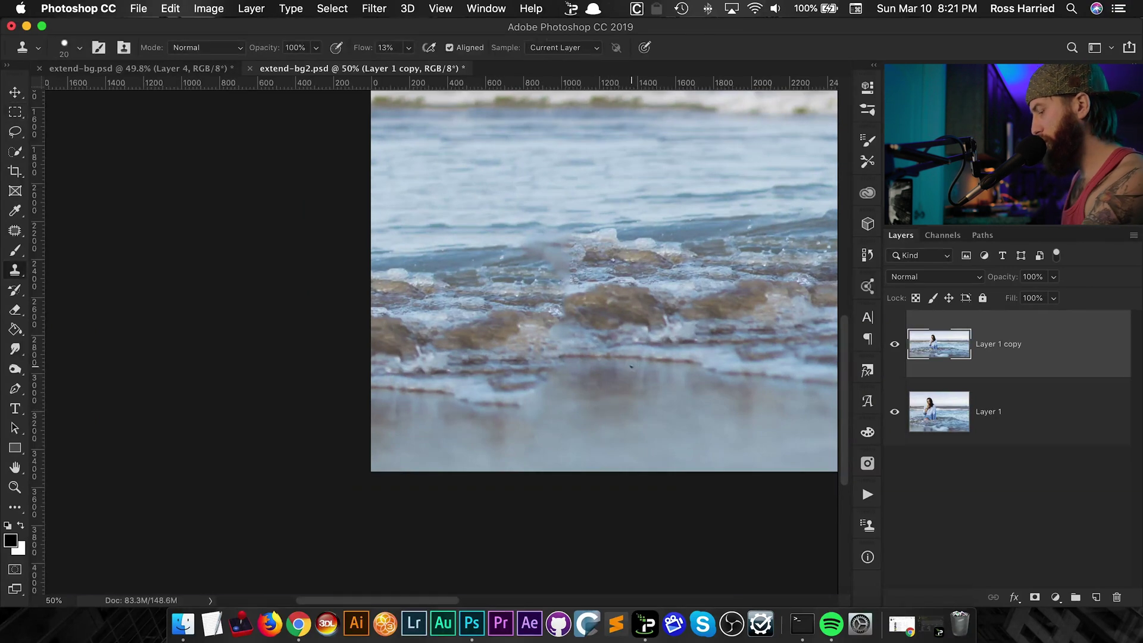
{"action": "left_click", "coordinate": [80, 47]}
{"action": "left_click_drag", "start_coordinate": [113, 130], "coordinate": [83, 130]}
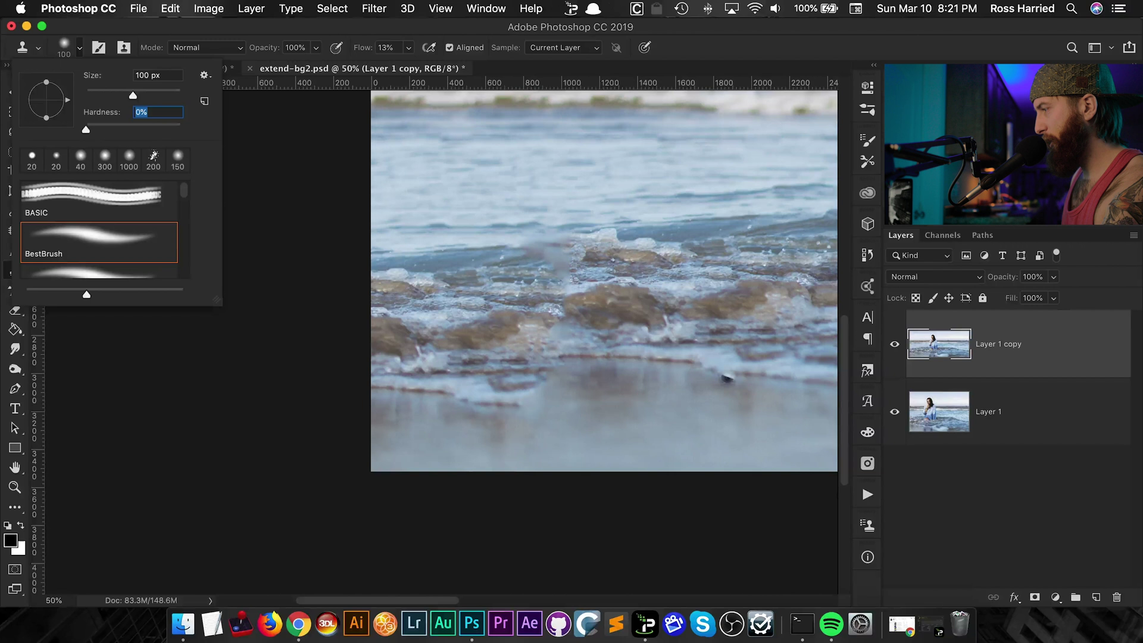
{"action": "key", "text": "Return"}
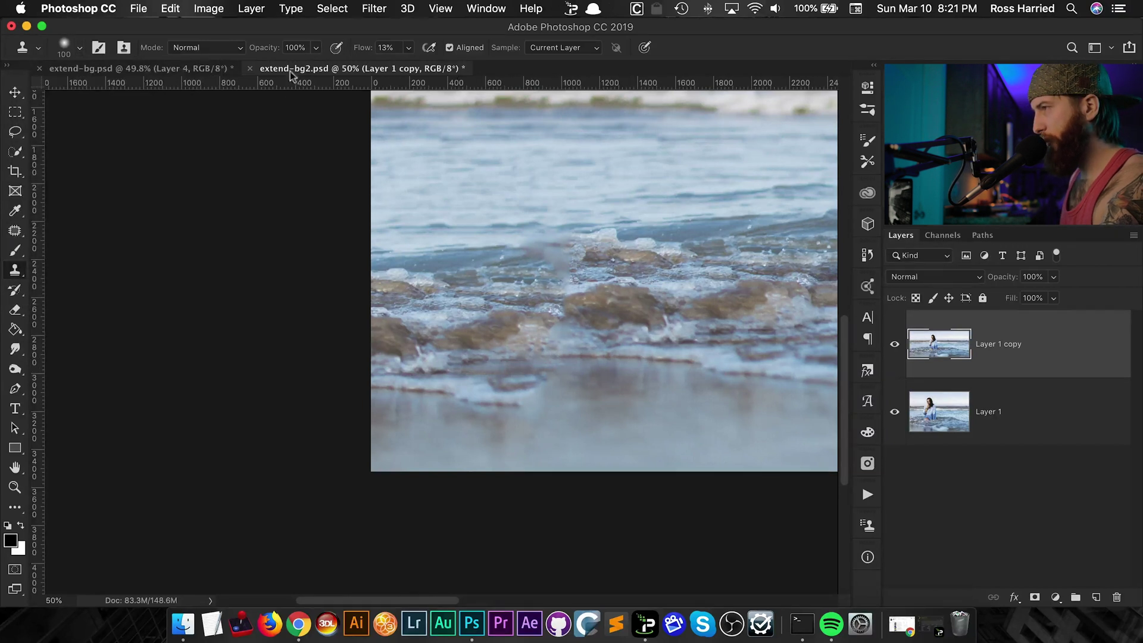
{"action": "type", "text": "40"}
{"action": "key", "text": "Return"}
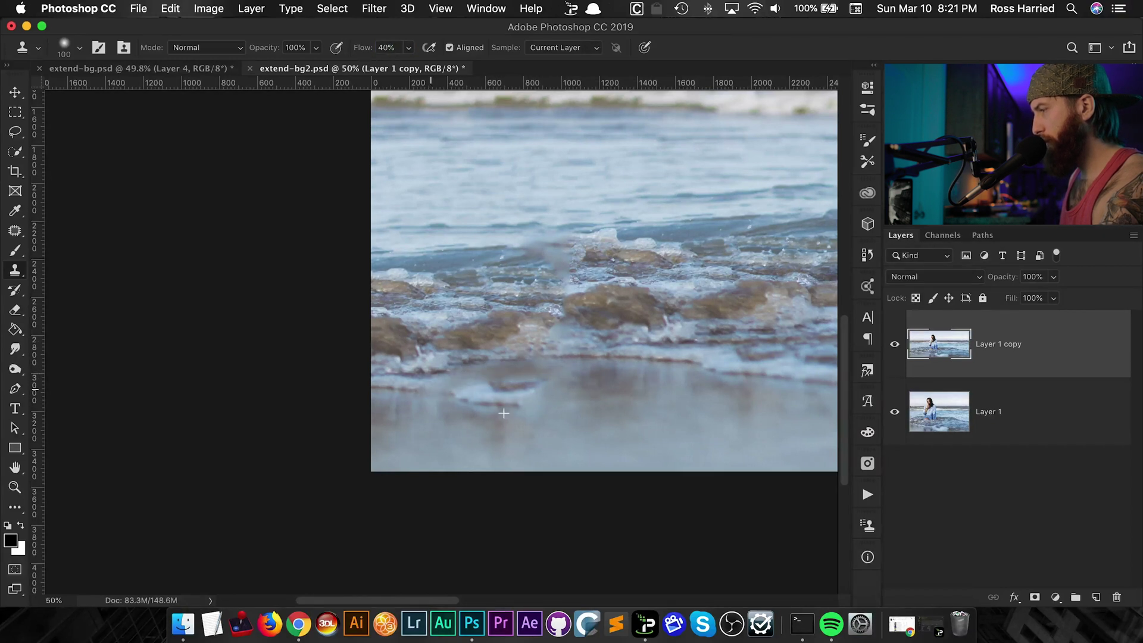
- With the Patch tool, outline the blotchy spot in the wet sand below the waves
{"action": "key", "text": "j"}
{"action": "mouse_move", "coordinate": [540, 372]}
{"action": "left_mouse_down"}
{"action": "mouse_move", "coordinate": [438, 389]}
{"action": "mouse_move", "coordinate": [477, 431]}
{"action": "left_mouse_up"}
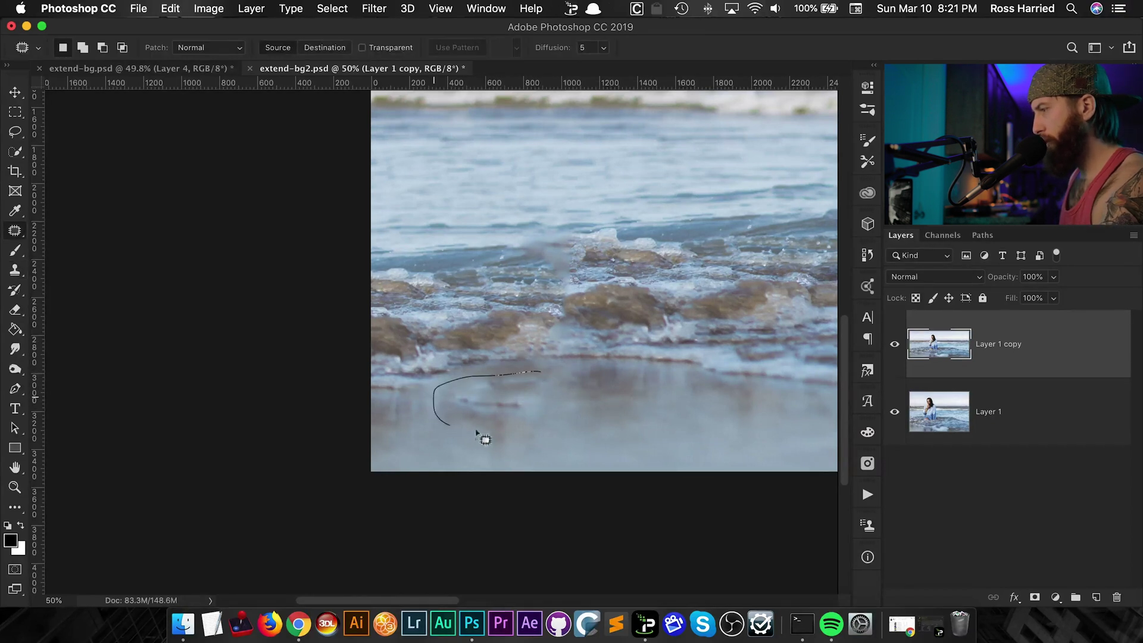